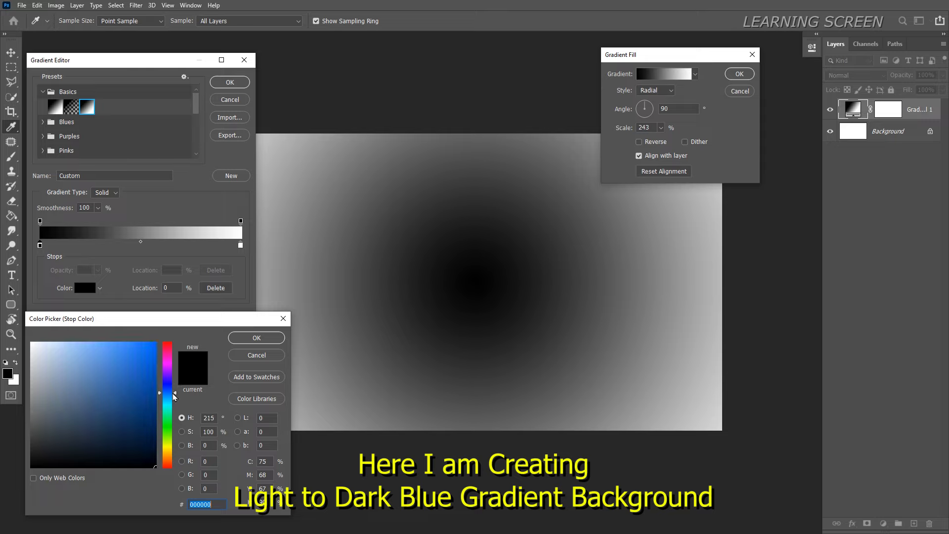
# Set the gradient's starting colour stop to light blue 82d1ff
pyautogui.click(115, 340)
pyautogui.moveTo(115, 340); pyautogui.dragTo(93, 337)
pyautogui.click(257, 339)
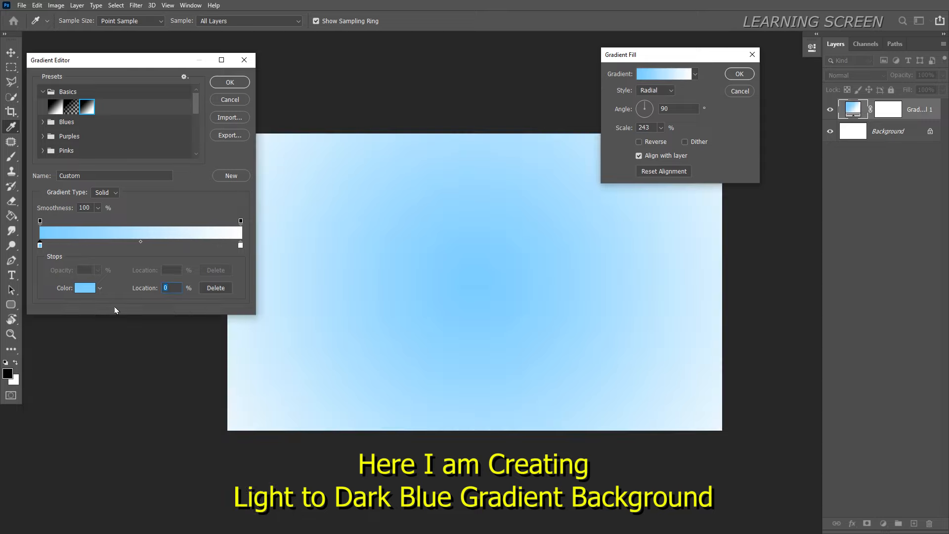
# Add a colour stop at the gradient's 35% location and make it a medium blue
pyautogui.click(109, 245)
pyautogui.click(85, 289)
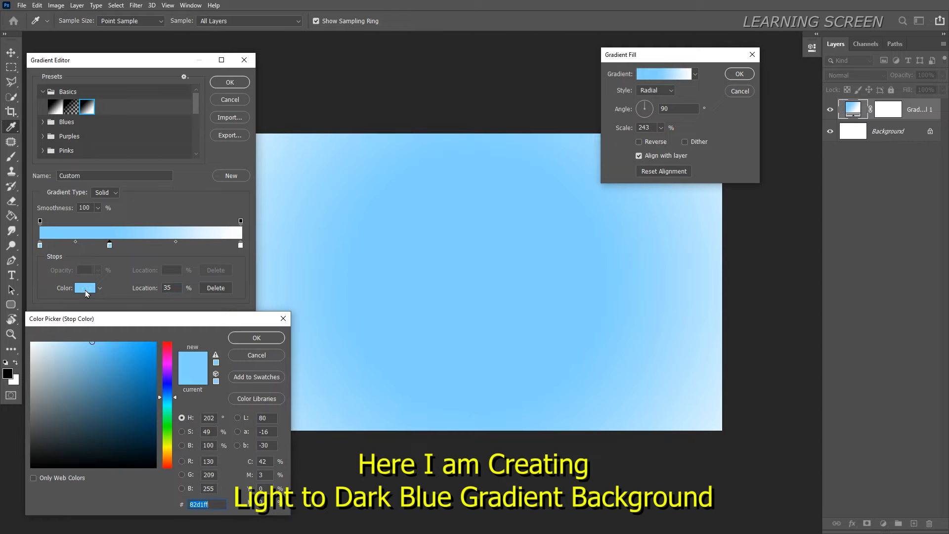
pyautogui.write('0082cd')
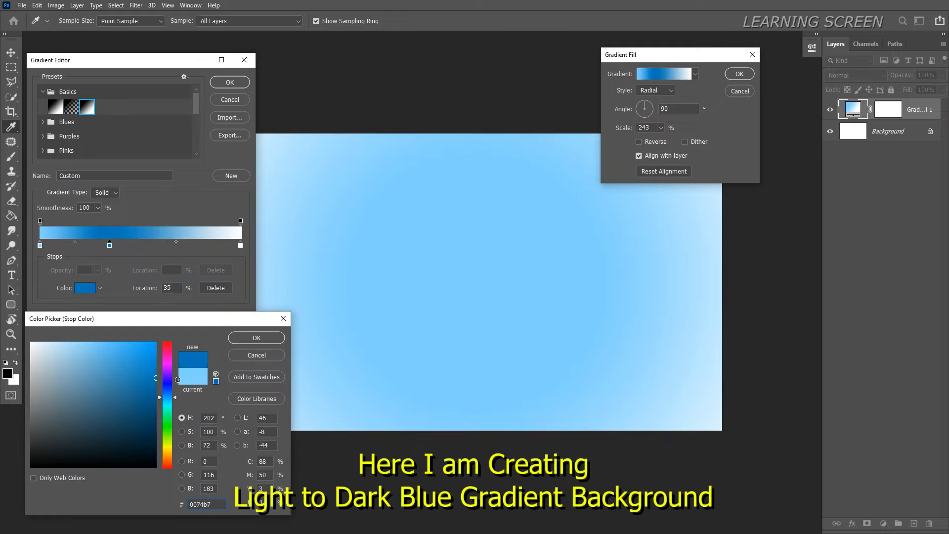
pyautogui.click(256, 339)
# Set the gradient's end stop colour to 200056 and apply the radial gradient fill
pyautogui.doubleClick(241, 246)
pyautogui.write('200056')
pyautogui.click(256, 339)
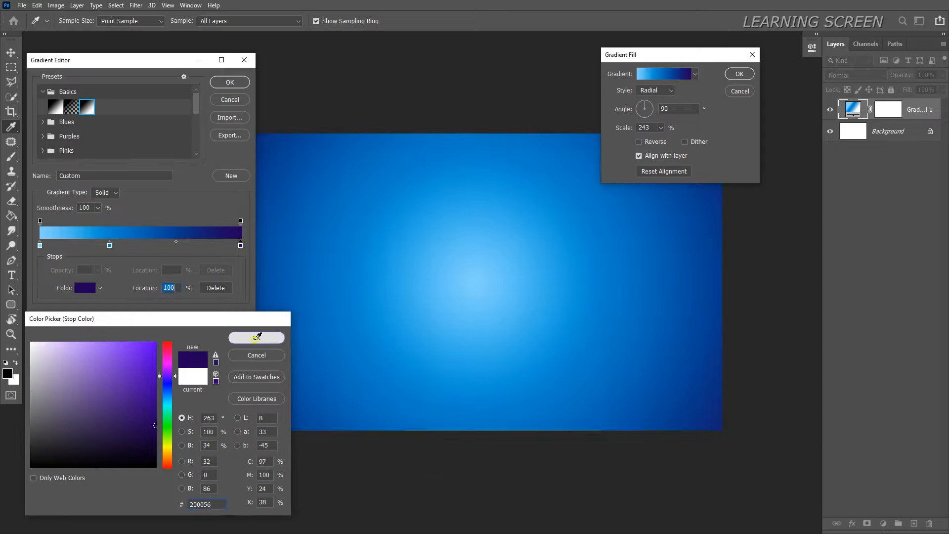
pyautogui.click(230, 82)
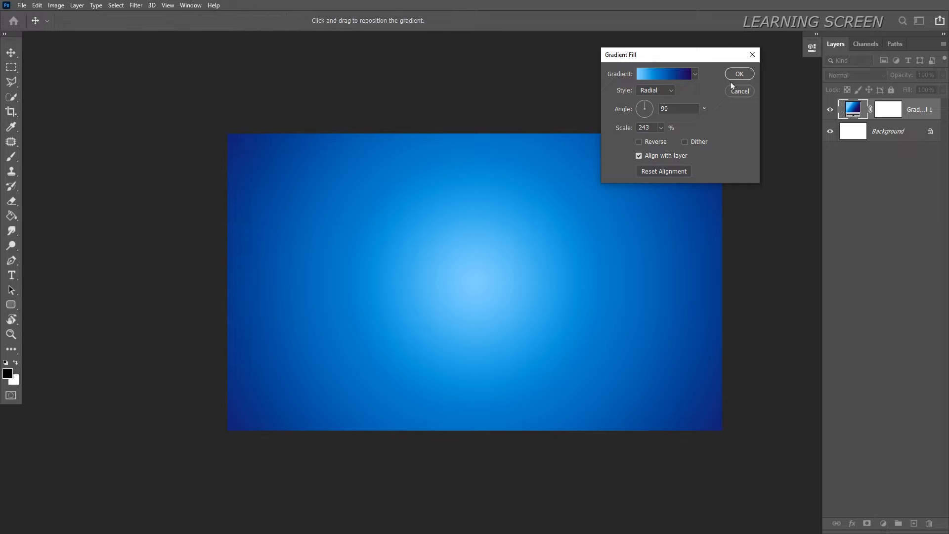
pyautogui.click(737, 76)
# Unlock and delete the original white Background layer
pyautogui.click(930, 132)
pyautogui.click(856, 131)
pyautogui.click(930, 524)
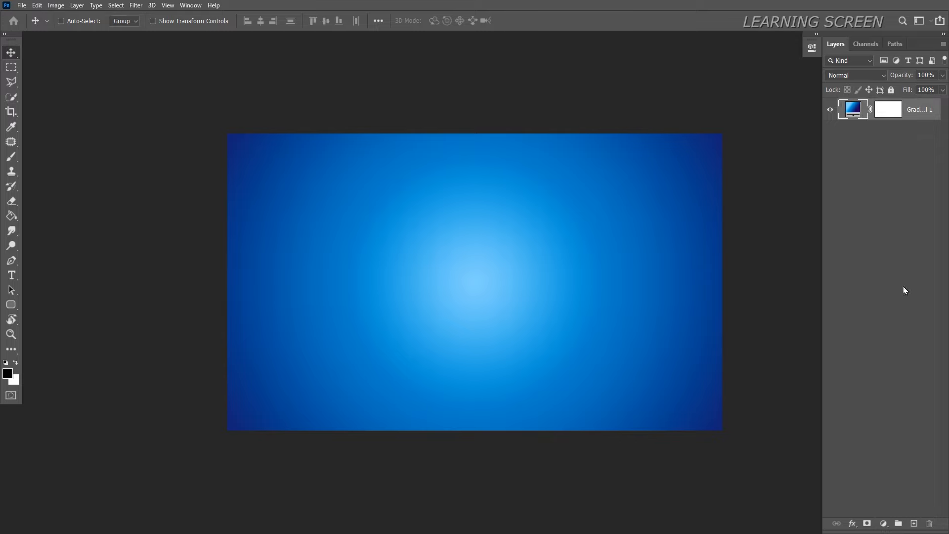
# Delete the gradient fill's layer mask and rename the gradient layer as Background
pyautogui.click(888, 109)
pyautogui.rightClick(889, 110)
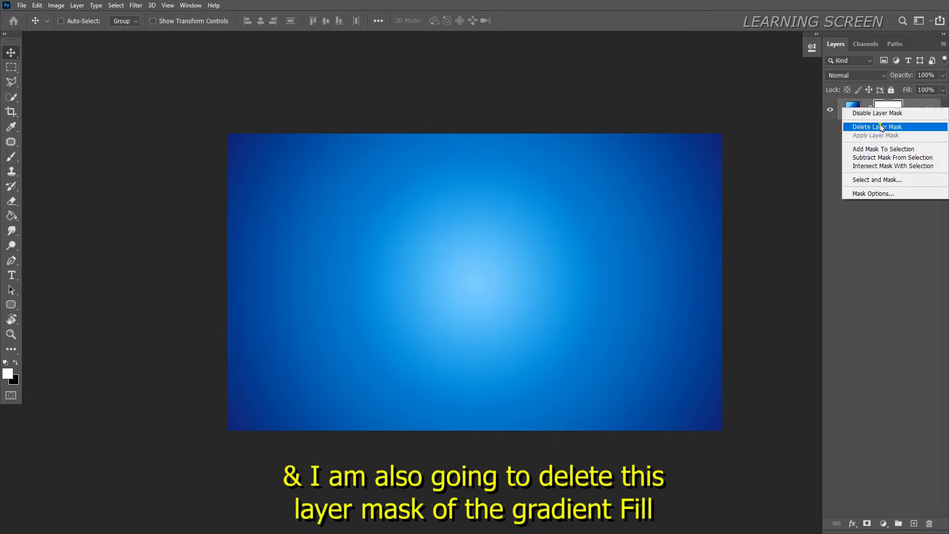
pyautogui.click(877, 127)
pyautogui.doubleClick(888, 109)
pyautogui.write('Background')
pyautogui.press('Return')
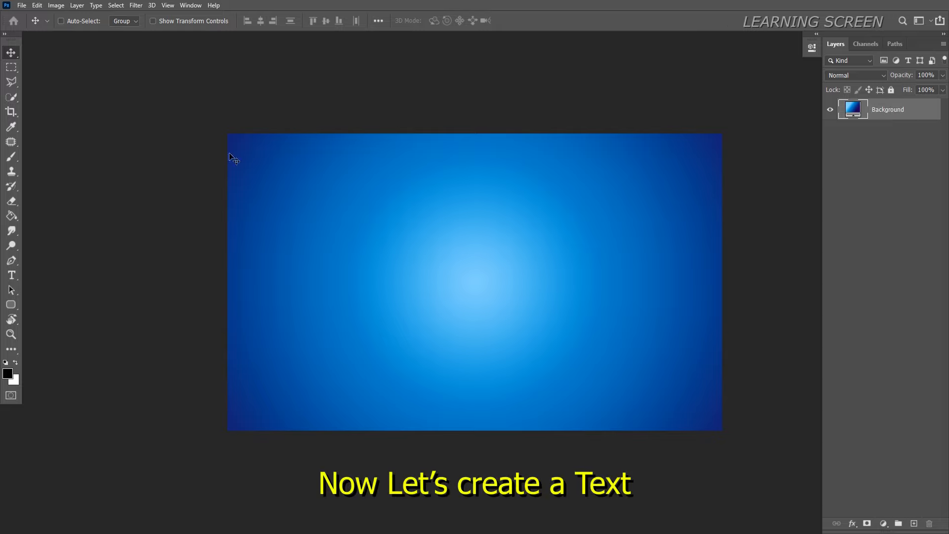
# Add the text "Hello" in black 172 pt Luckiest Guy and move it to the centre of the canvas
pyautogui.click(16, 276)
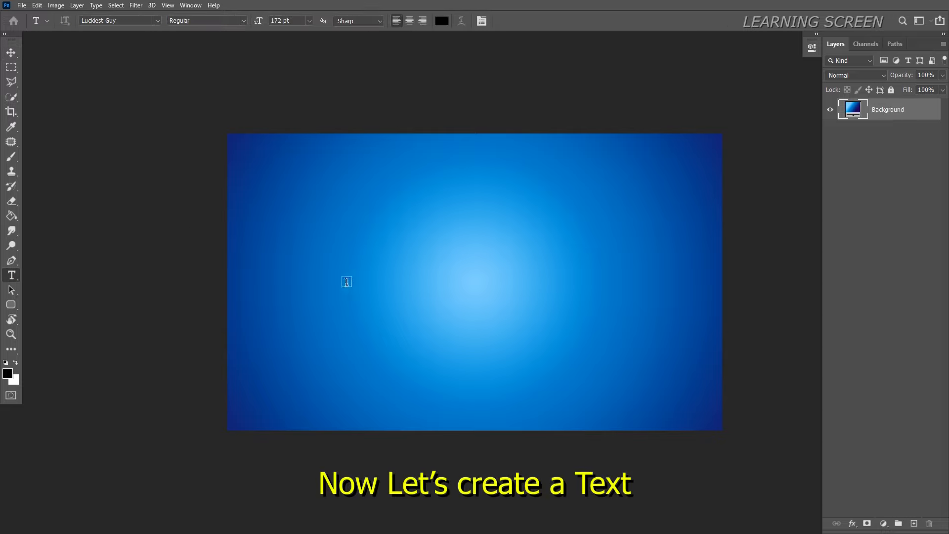
pyautogui.click(326, 284)
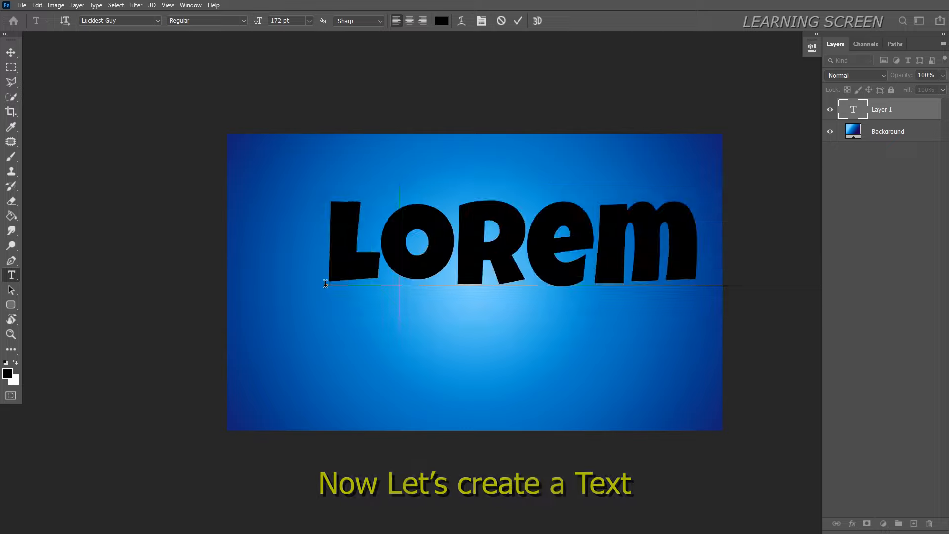
pyautogui.write('Hello')
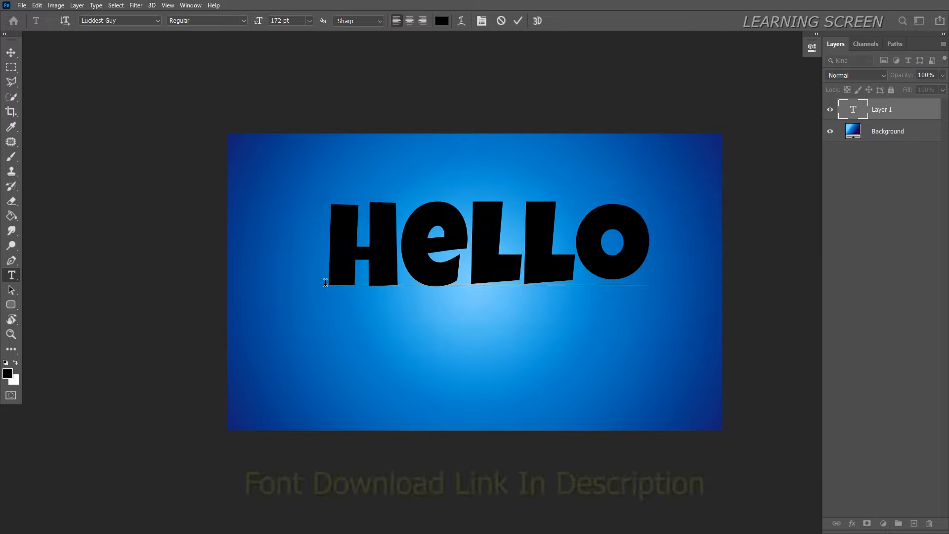
pyautogui.click(12, 52)
pyautogui.moveTo(449, 249); pyautogui.dragTo(434, 292)
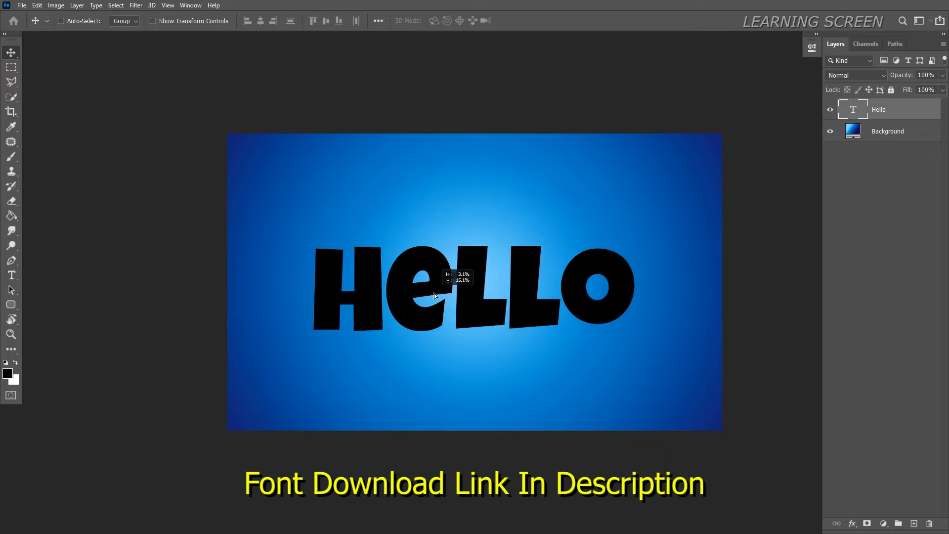
# Warp the Hello text with a horizontal Arc style at a bend of +14%
pyautogui.doubleClick(854, 114)
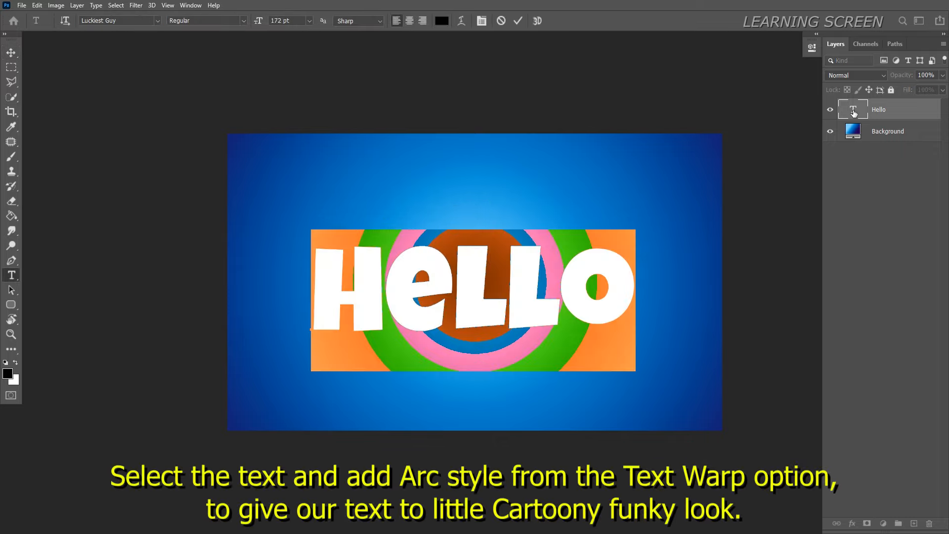
pyautogui.click(461, 21)
pyautogui.click(659, 61)
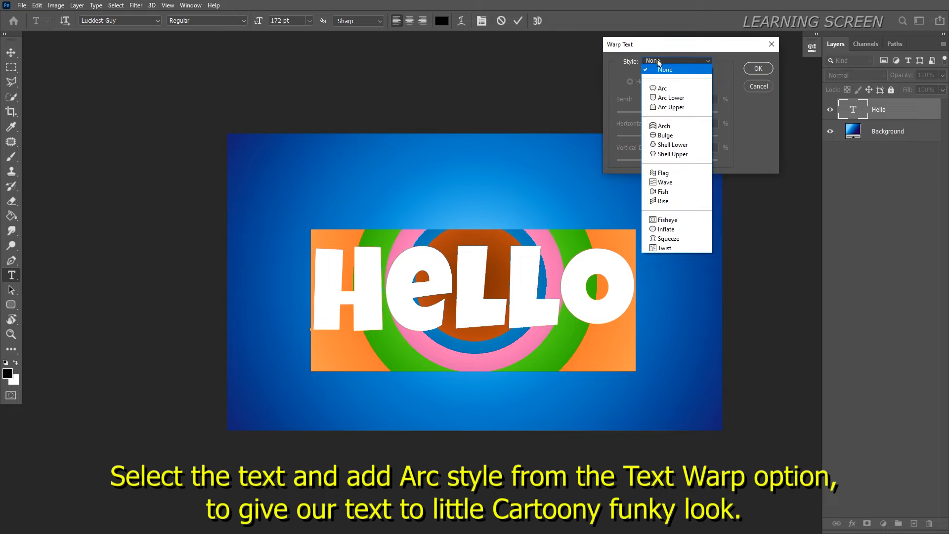
pyautogui.click(661, 88)
pyautogui.moveTo(690, 117); pyautogui.dragTo(674, 115)
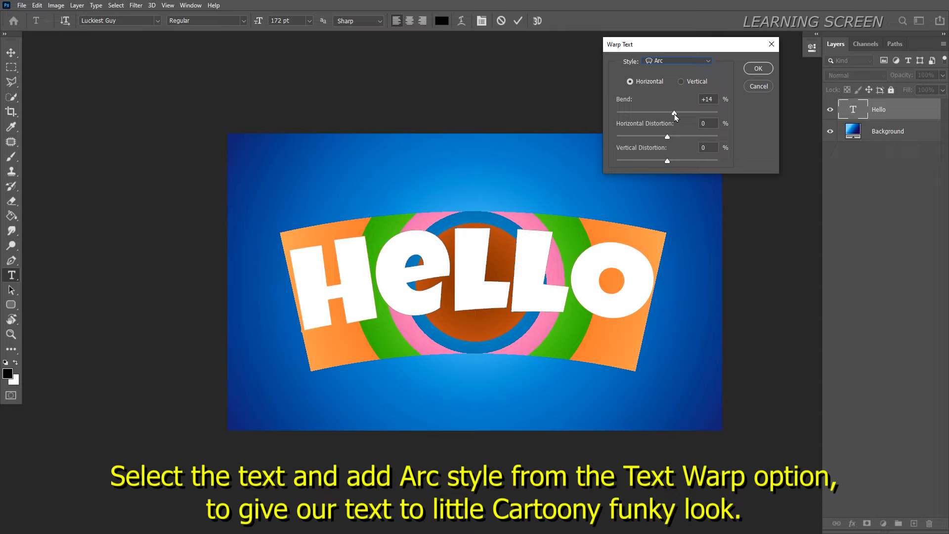
pyautogui.click(755, 69)
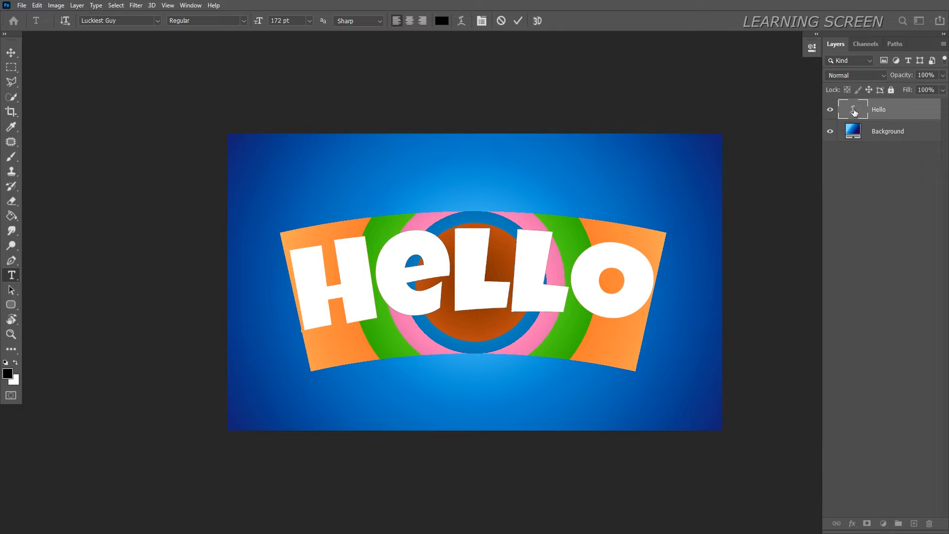
pyautogui.press('v')
# Add a Stroke effect to the Hello layer with a size of 29 px and its position set to Outside
pyautogui.click(851, 523)
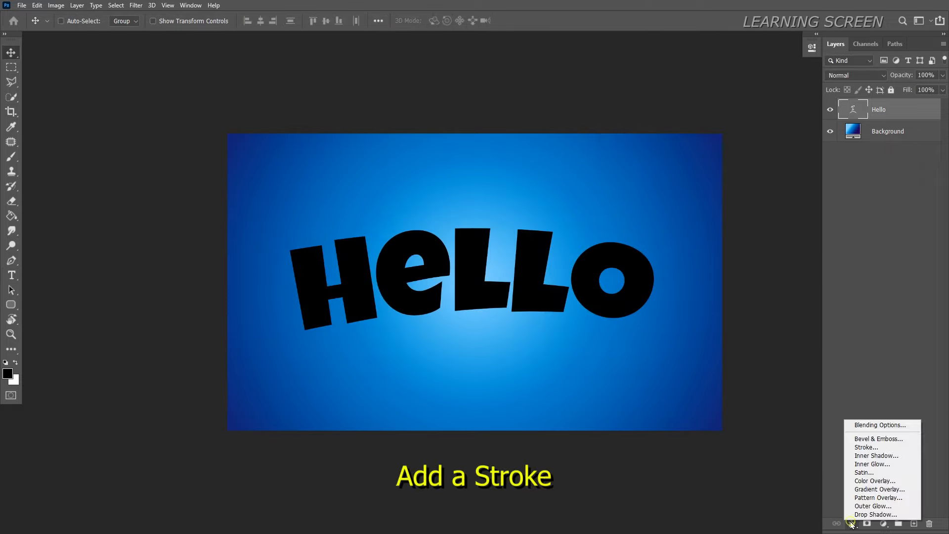
pyautogui.click(867, 446)
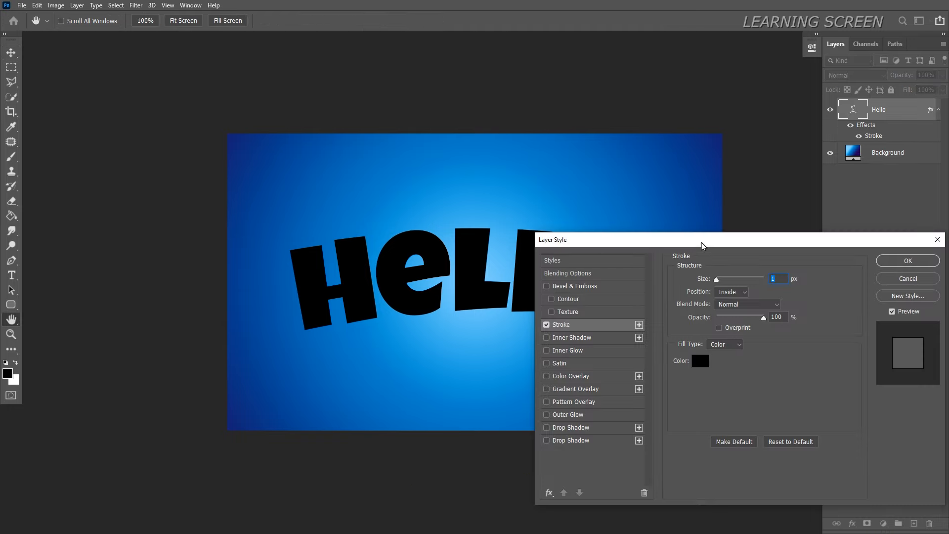
pyautogui.moveTo(702, 243); pyautogui.dragTo(722, 201)
pyautogui.moveTo(736, 239); pyautogui.dragTo(746, 240)
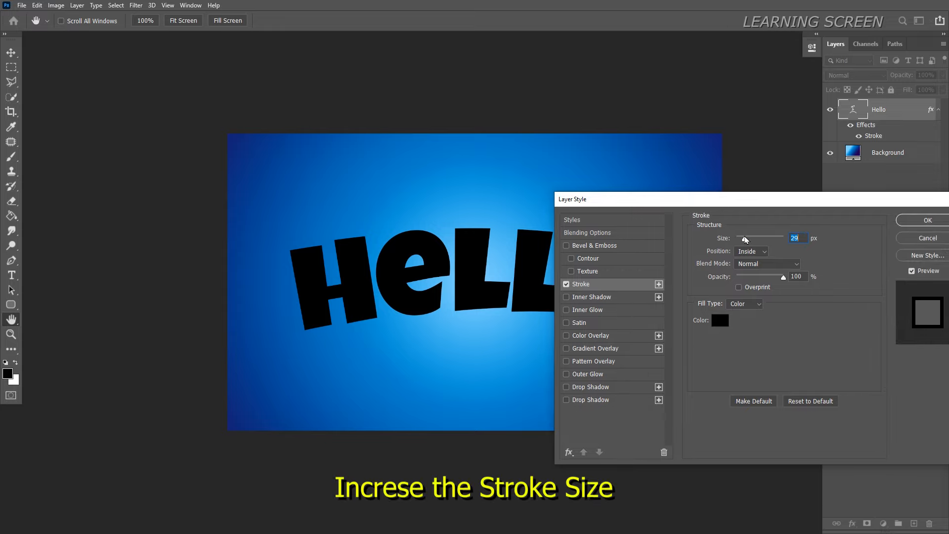
pyautogui.click(757, 253)
pyautogui.click(747, 260)
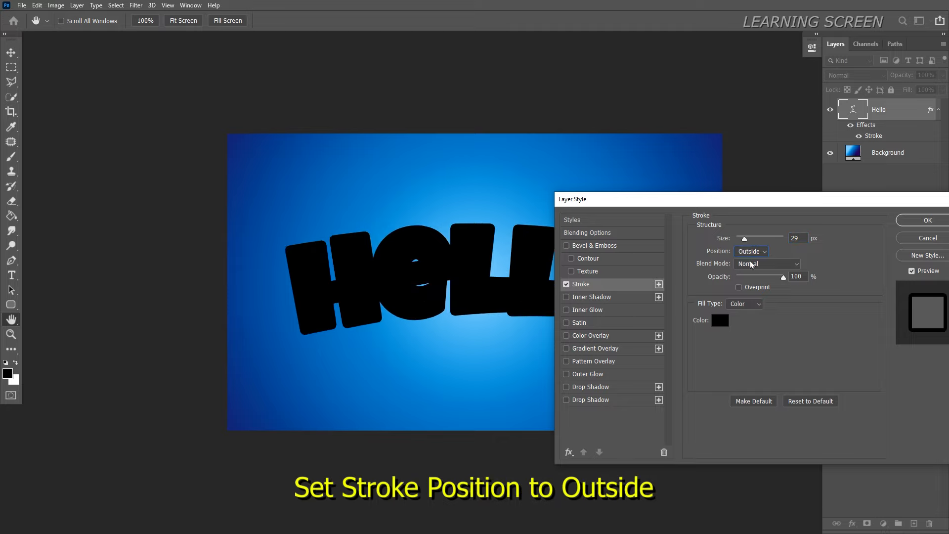
# Set the stroke colour to dark purple 400e5f and apply the layer style
pyautogui.click(723, 321)
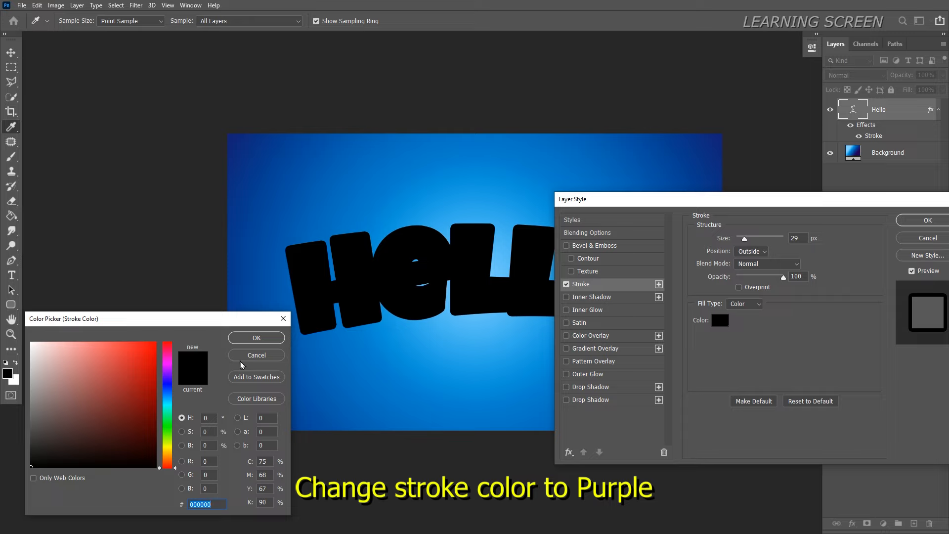
pyautogui.click(168, 368)
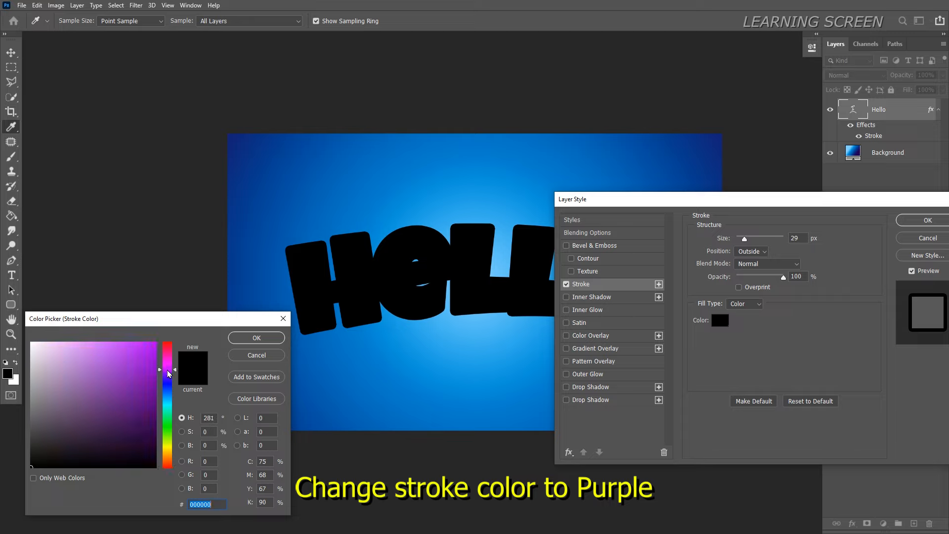
pyautogui.click(127, 405)
pyautogui.moveTo(128, 405)
pyautogui.mouseDown()
pyautogui.moveTo(134, 397)
pyautogui.moveTo(138, 420)
pyautogui.mouseUp()
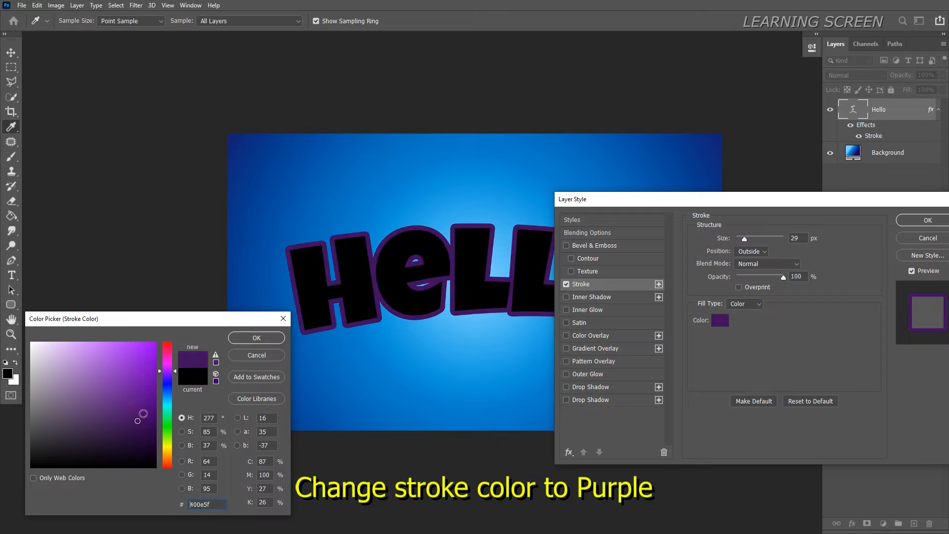
pyautogui.click(262, 338)
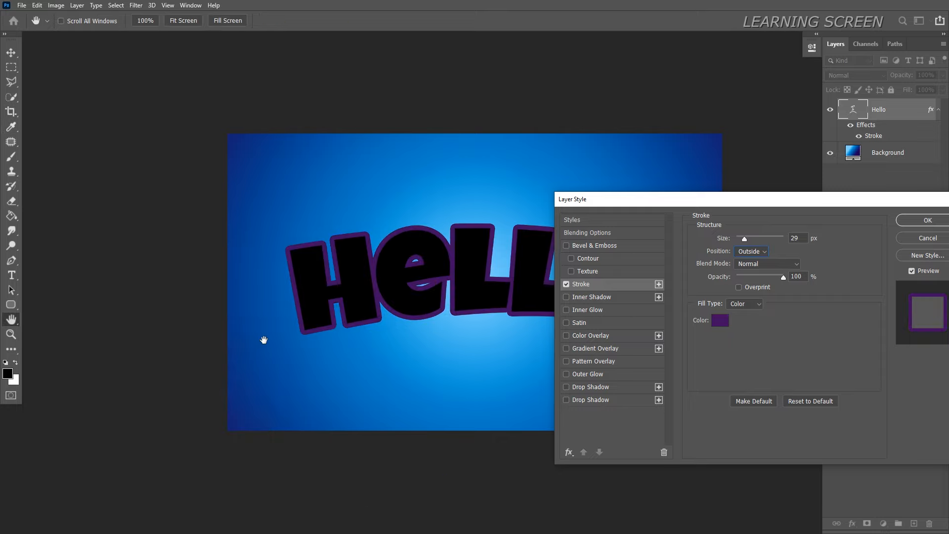
pyautogui.moveTo(910, 203); pyautogui.dragTo(745, 210)
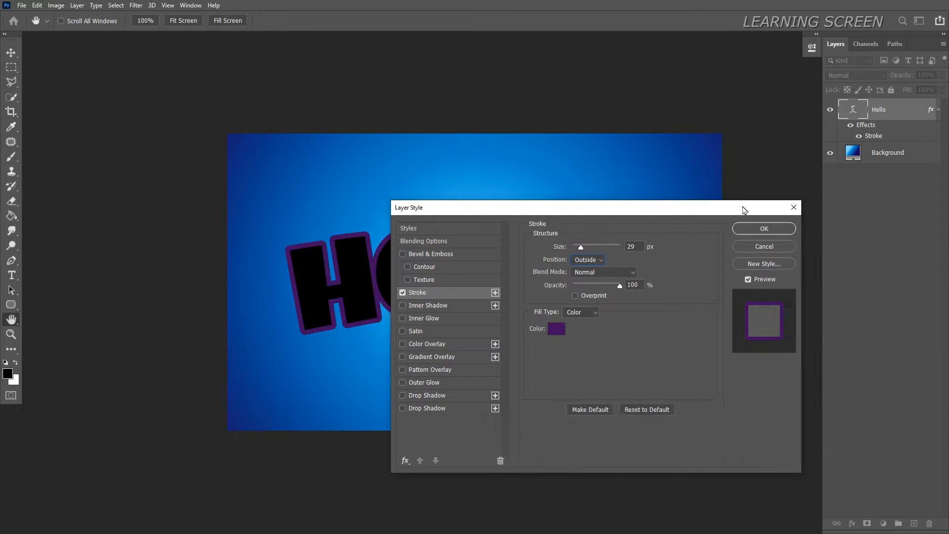
pyautogui.click(765, 228)
pyautogui.press('v')
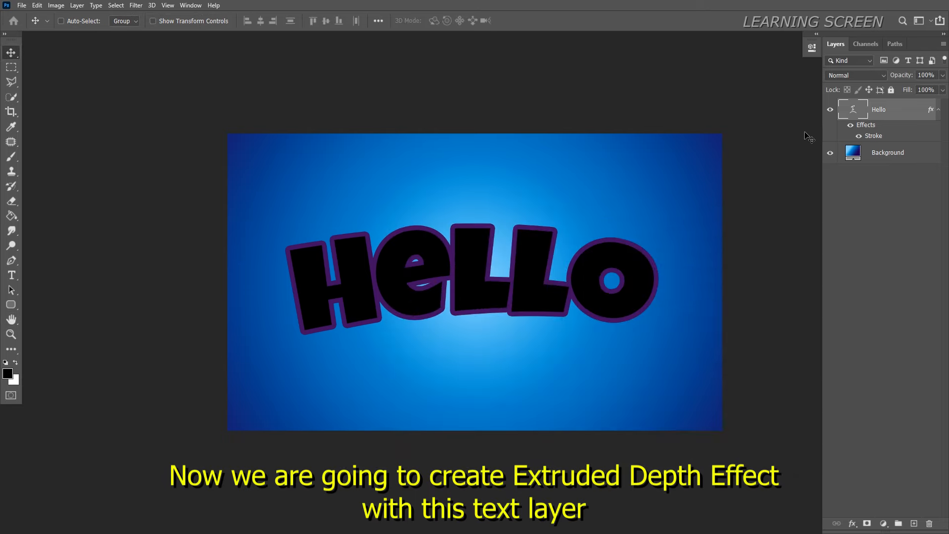
# Duplicate the Hello text layer and shift the copy 3 px up and 3 px to the right with Free Transform
pyautogui.click(939, 111)
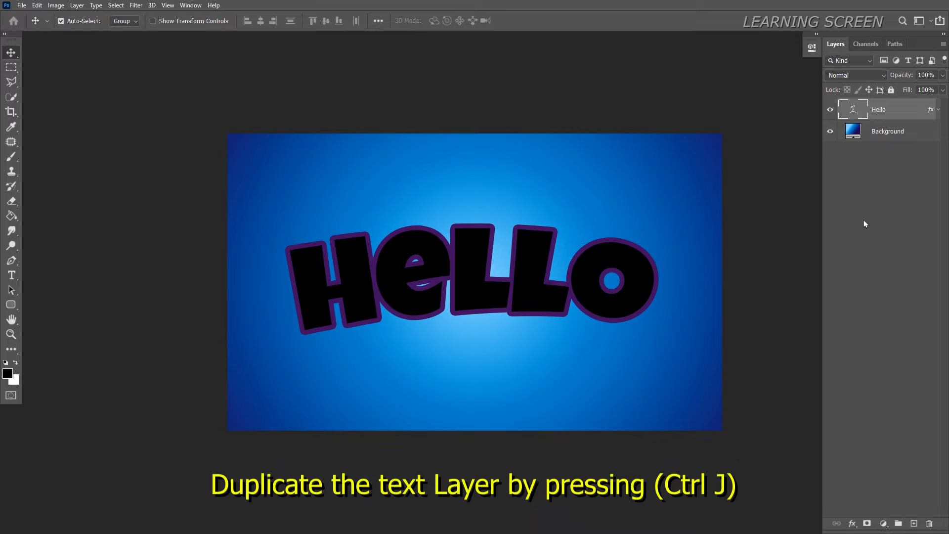
pyautogui.hotkey('ctrl', 'j')
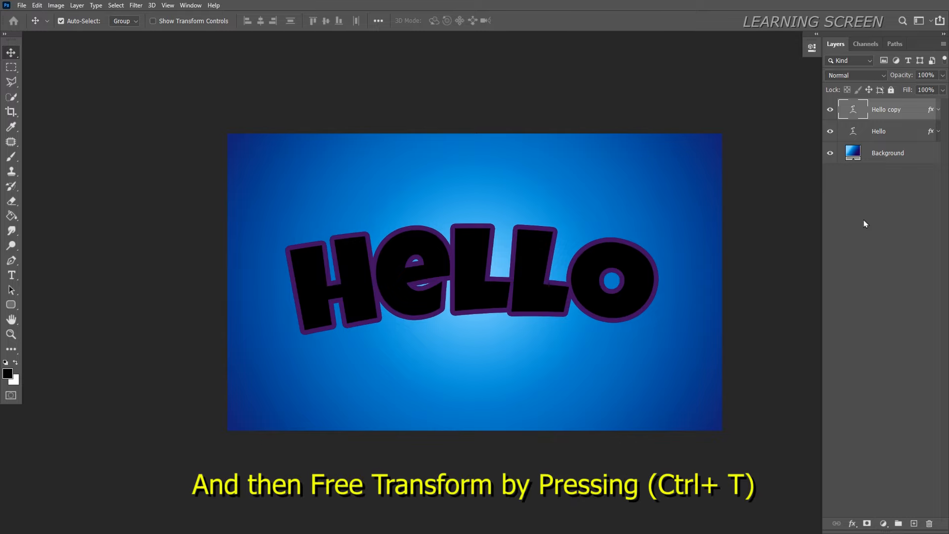
pyautogui.hotkey('ctrl', 't')
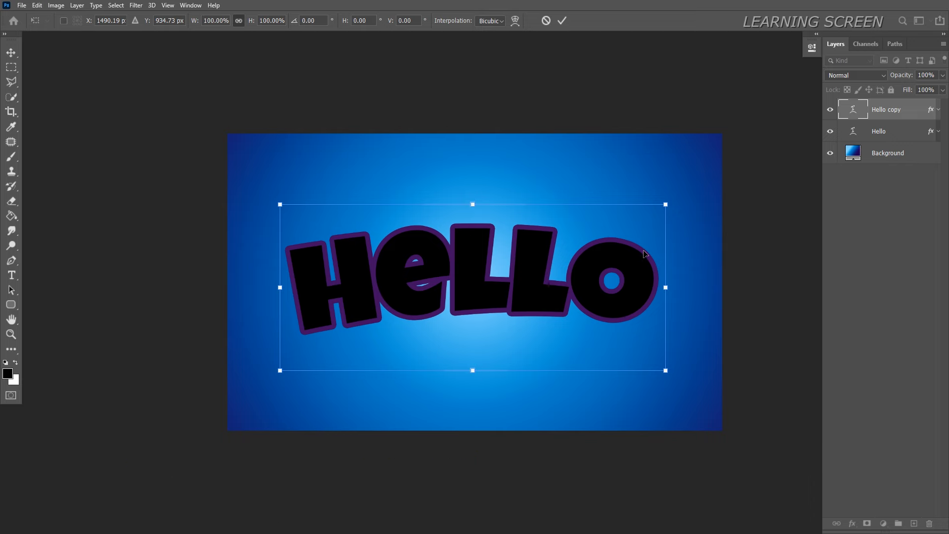
pyautogui.press('Up')
pyautogui.press('Right')
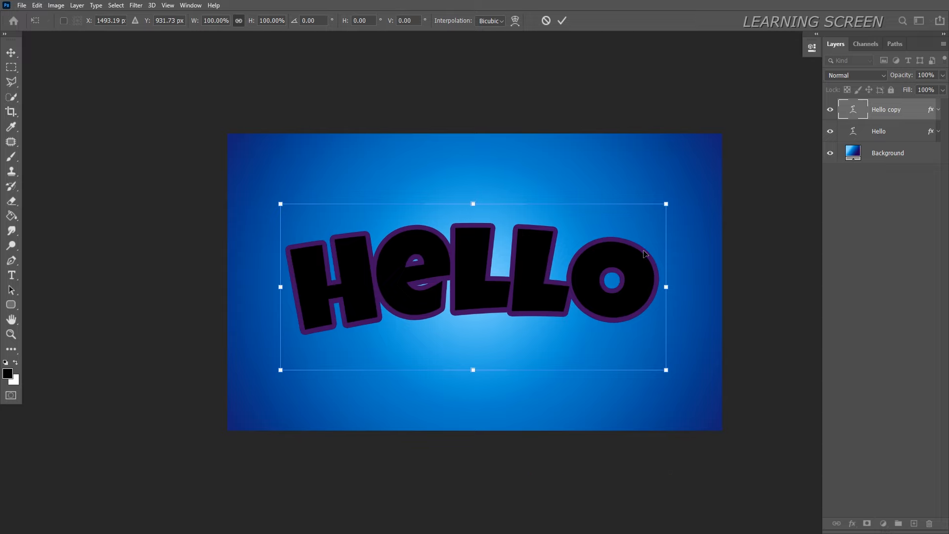
pyautogui.press('Return')
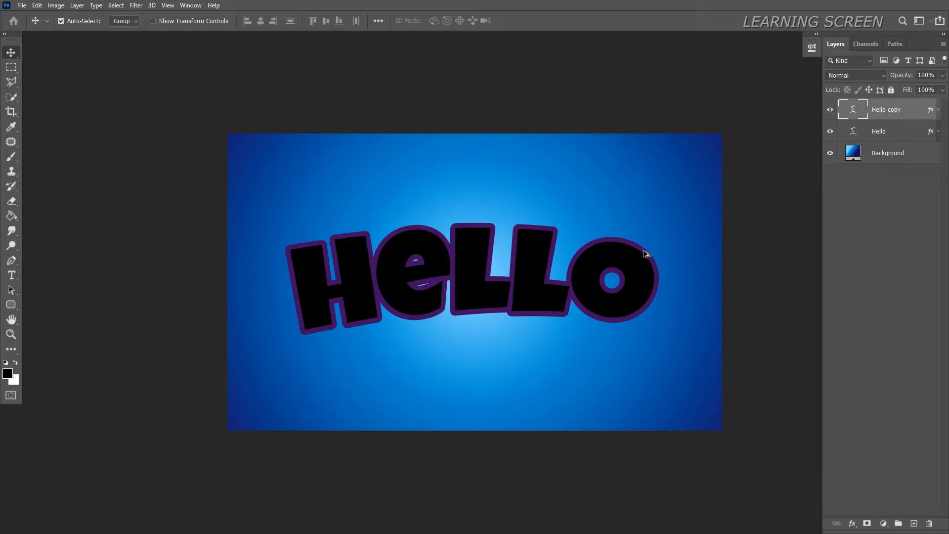
# Repeat the duplicating transform 13 more times to stack offset copies of the text into an extruded depth
pyautogui.hotkey('ctrl', 'alt', 'shift', 't')
pyautogui.hotkey('ctrl', 'alt', 'shift', 't')
pyautogui.hotkey('ctrl', 'alt', 'shift', 't')
pyautogui.hotkey('ctrl', 'alt', 'shift', 't')
pyautogui.hotkey('ctrl', 'alt', 'shift', 't')
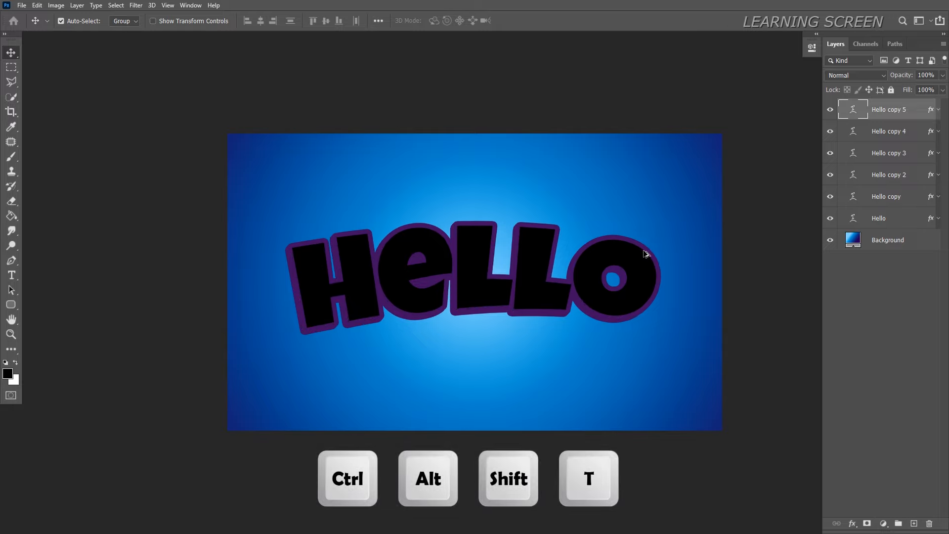
pyautogui.hotkey('ctrl', 'alt', 'shift', 't')
pyautogui.hotkey('ctrl', 'alt', 'shift', 't')
pyautogui.hotkey('ctrl', 'alt', 'shift', 't')
pyautogui.hotkey('ctrl', 'alt', 'shift', 't')
pyautogui.hotkey('ctrl', 'alt', 'shift', 't')
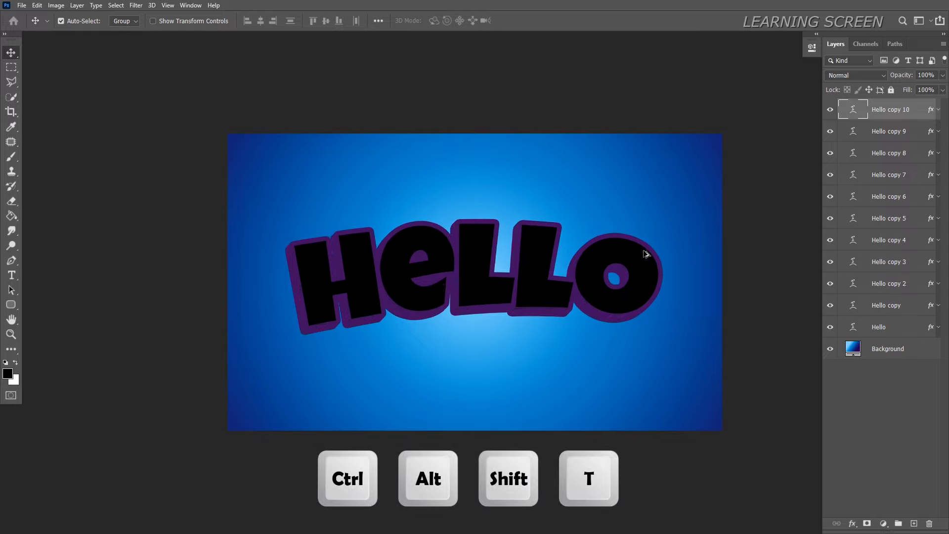
pyautogui.hotkey('ctrl', 'alt', 'shift', 't')
pyautogui.hotkey('ctrl', 'alt', 'shift', 't')
pyautogui.hotkey('ctrl', 'alt', 'shift', 't')
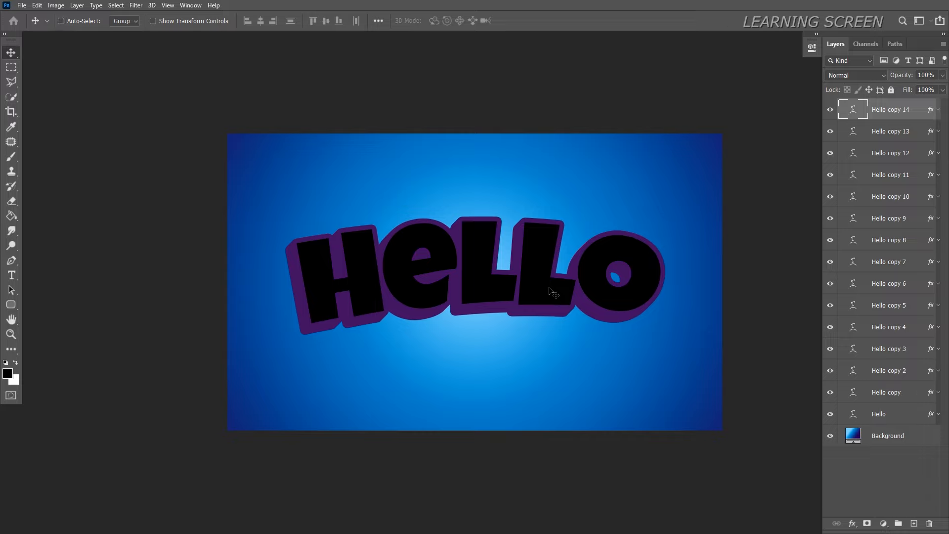
pyautogui.hotkey('ctrl', '+')
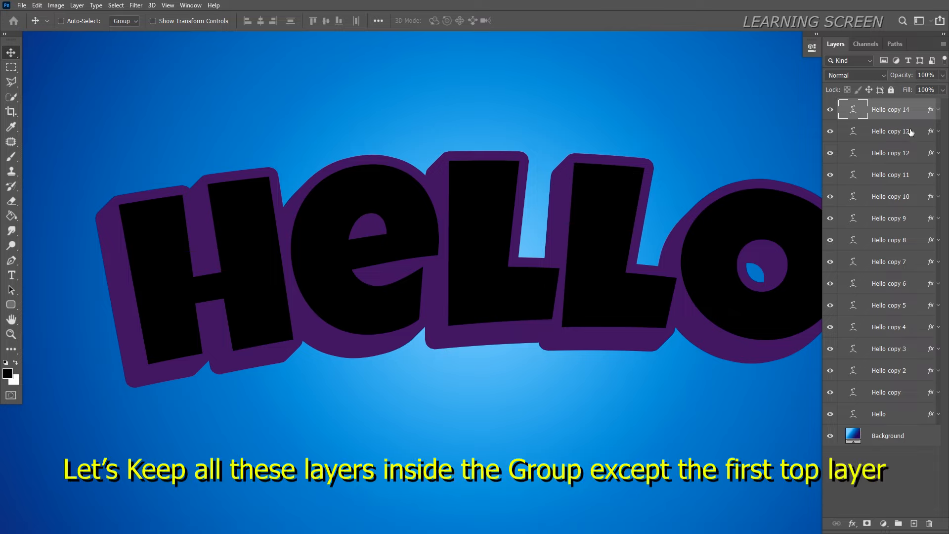
# Group all the Hello text layers below the top copy as "Extrusion 1" and check the group by toggling its visibility
pyautogui.click(888, 136)
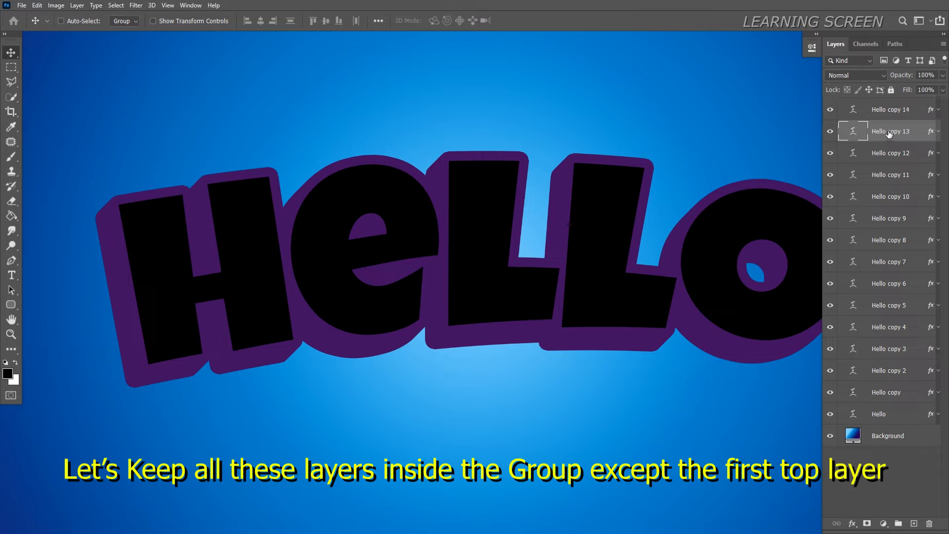
pyautogui.keyDown('shift'); pyautogui.click(896, 417); pyautogui.keyUp('shift')
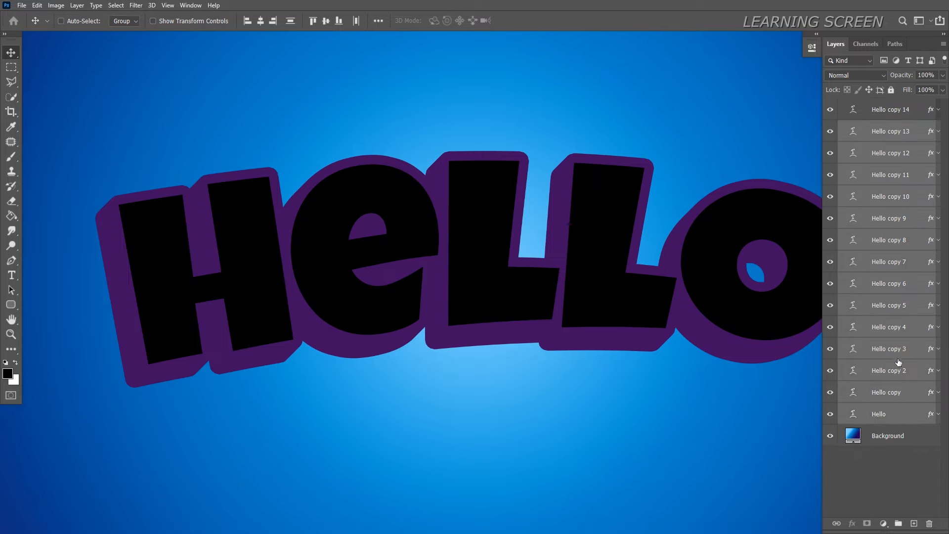
pyautogui.click(898, 523)
pyautogui.doubleClick(869, 127)
pyautogui.write('Extrusion 1')
pyautogui.press('Return')
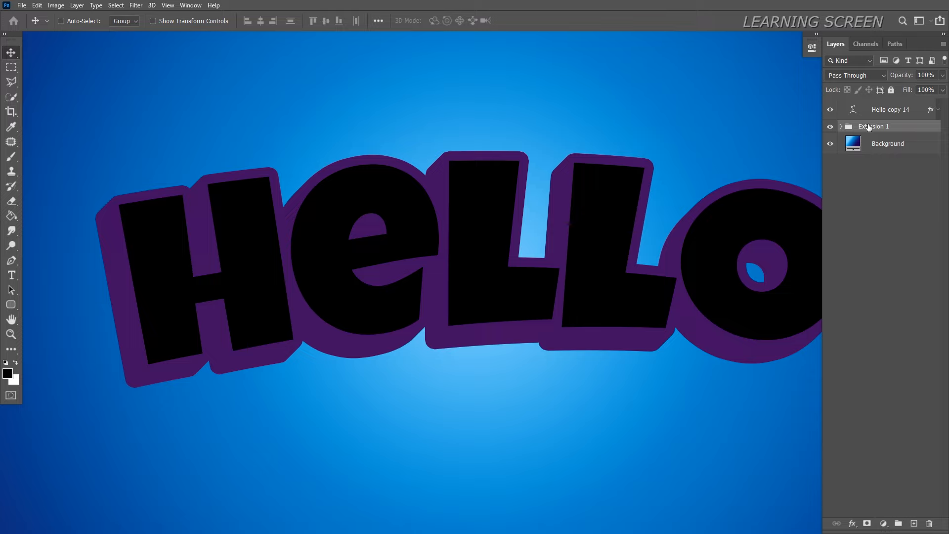
pyautogui.click(830, 128)
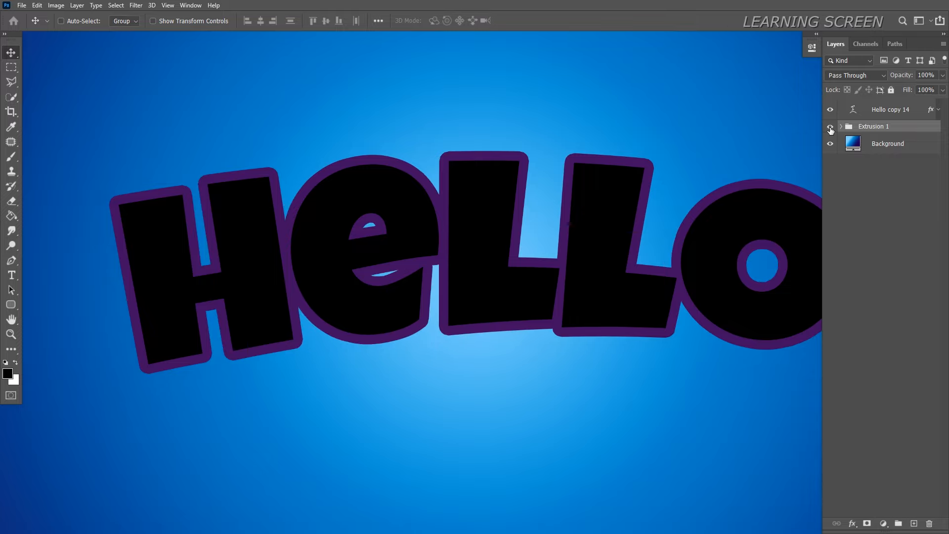
pyautogui.click(831, 128)
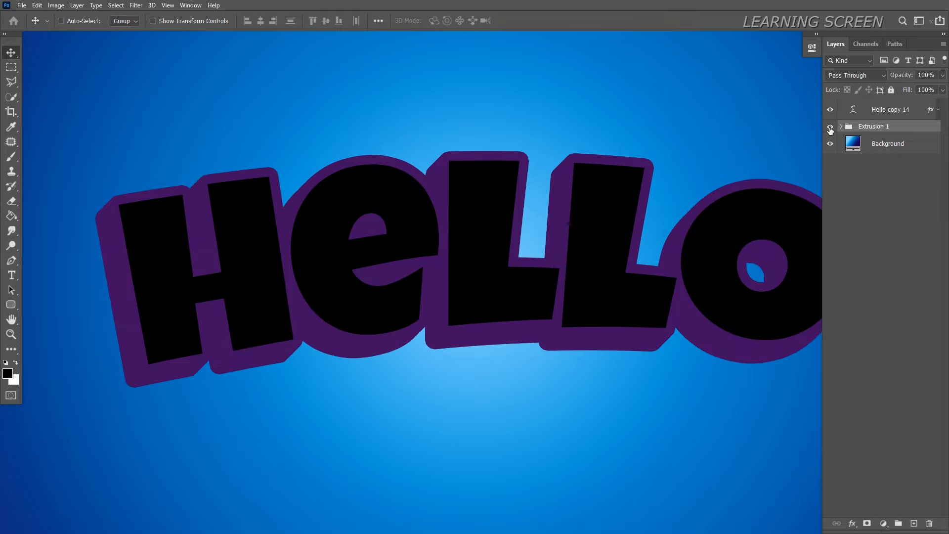
# Clear the stroke layer style from the top text layer, Hello copy 14
pyautogui.click(887, 108)
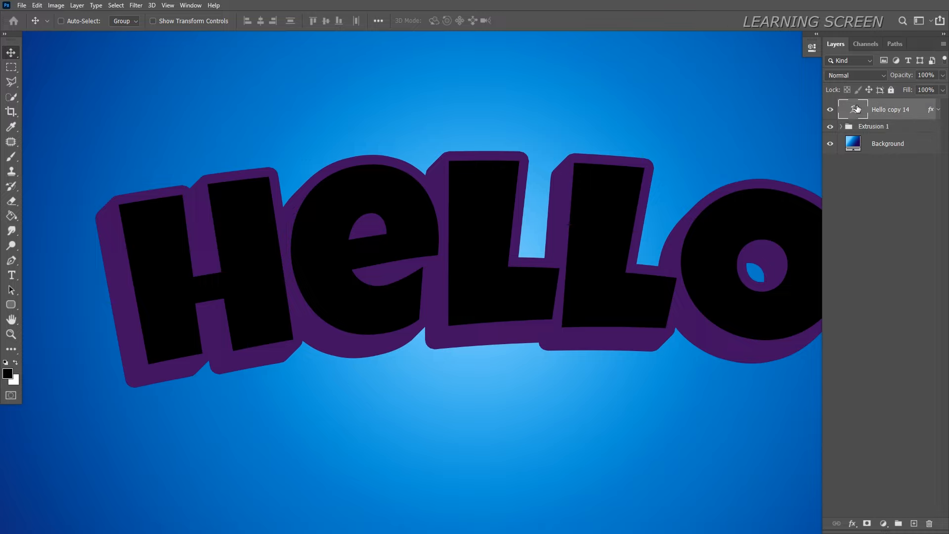
pyautogui.click(938, 109)
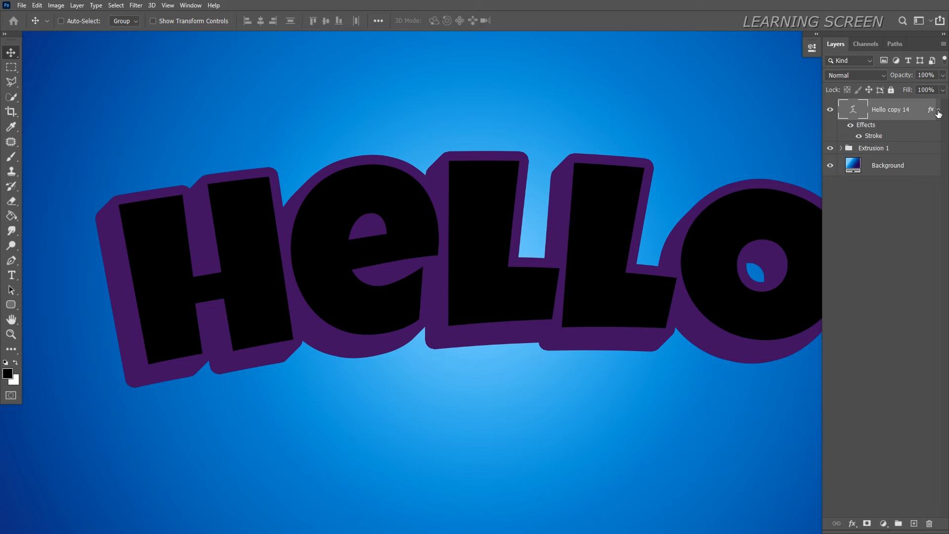
pyautogui.rightClick(880, 136)
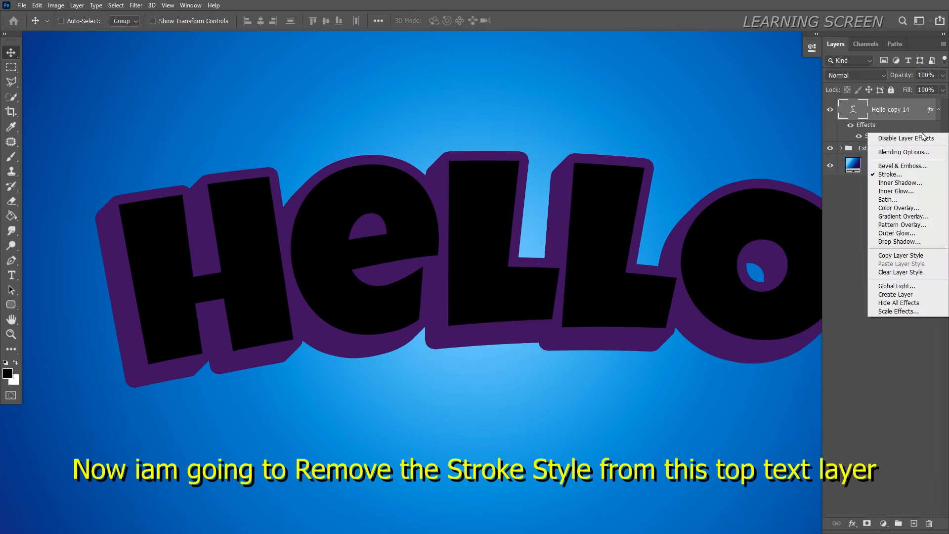
pyautogui.click(900, 272)
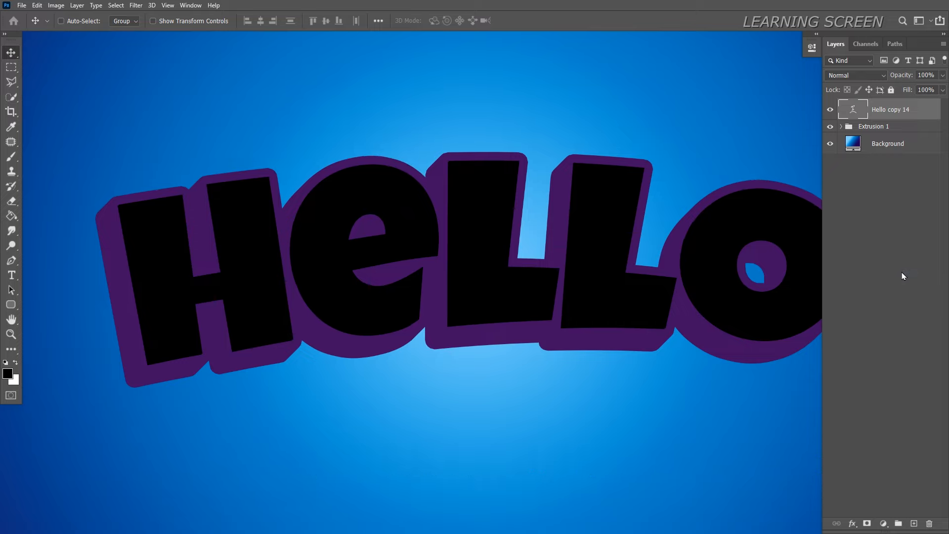
# Change the text colour of the top Hello layer to orange and commit the text edit
pyautogui.doubleClick(856, 109)
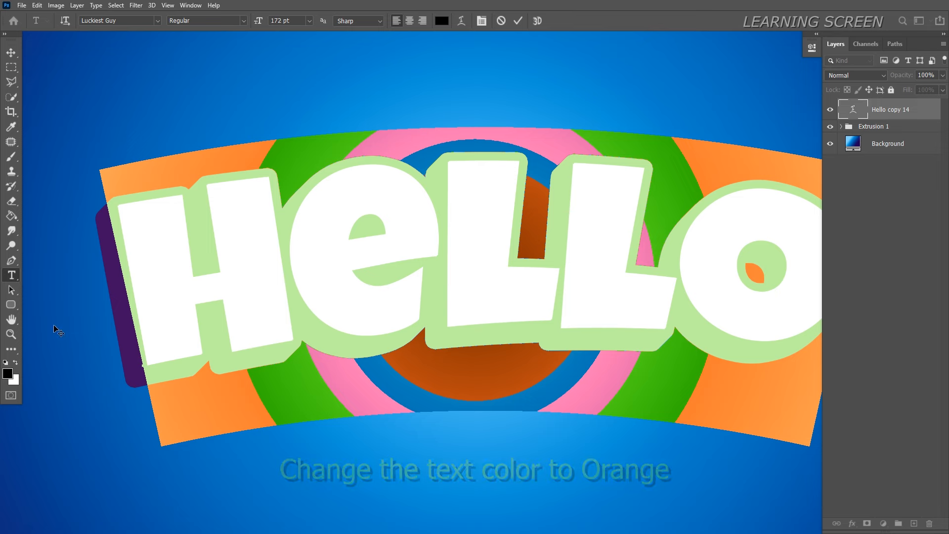
pyautogui.click(9, 372)
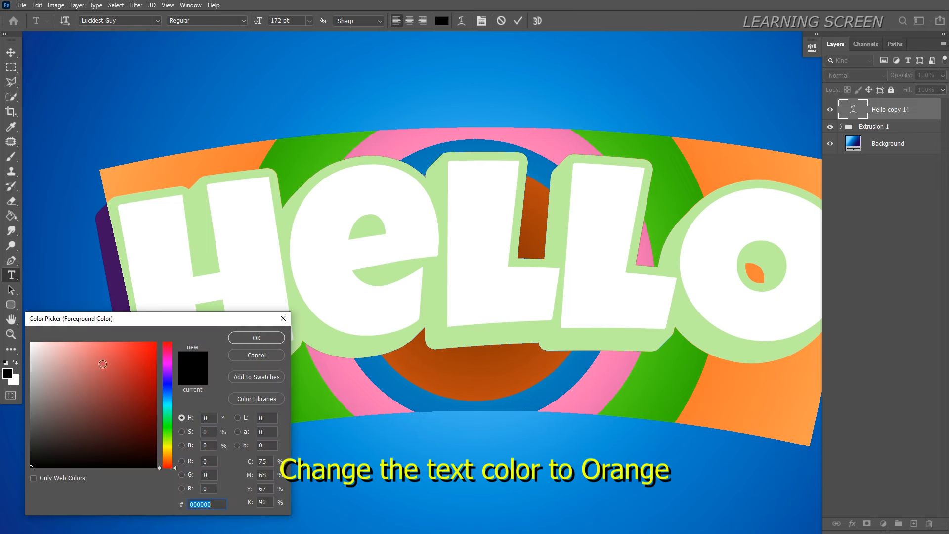
pyautogui.moveTo(103, 364); pyautogui.dragTo(156, 384)
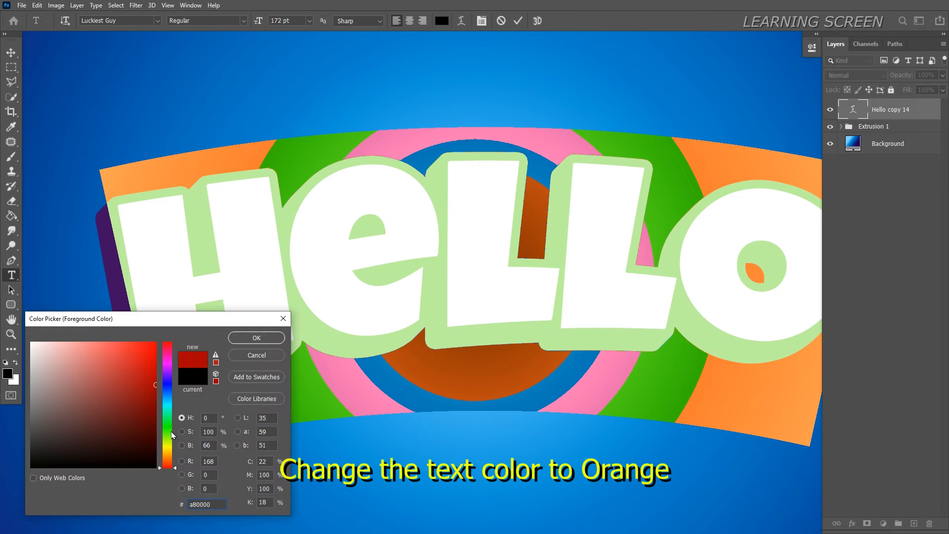
pyautogui.moveTo(175, 467); pyautogui.dragTo(175, 462)
pyautogui.moveTo(156, 385); pyautogui.dragTo(156, 354)
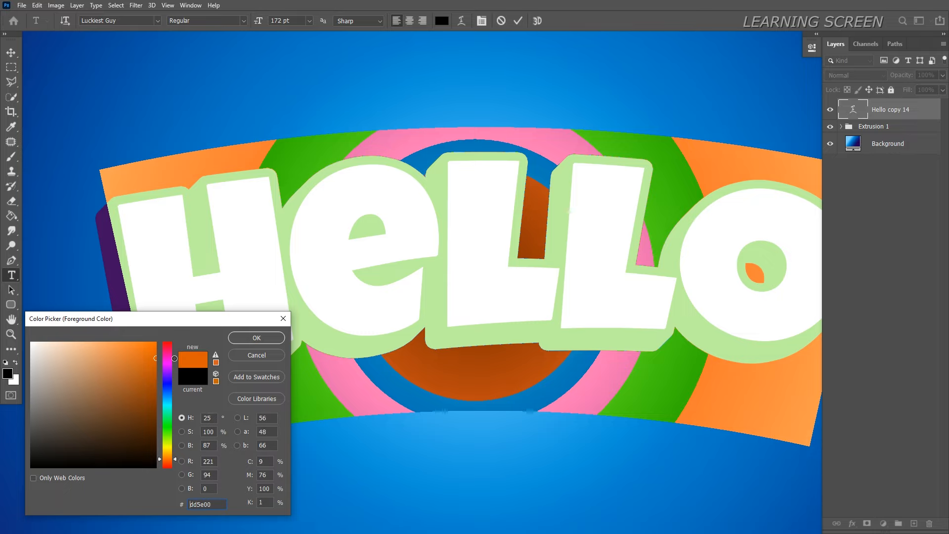
pyautogui.click(257, 339)
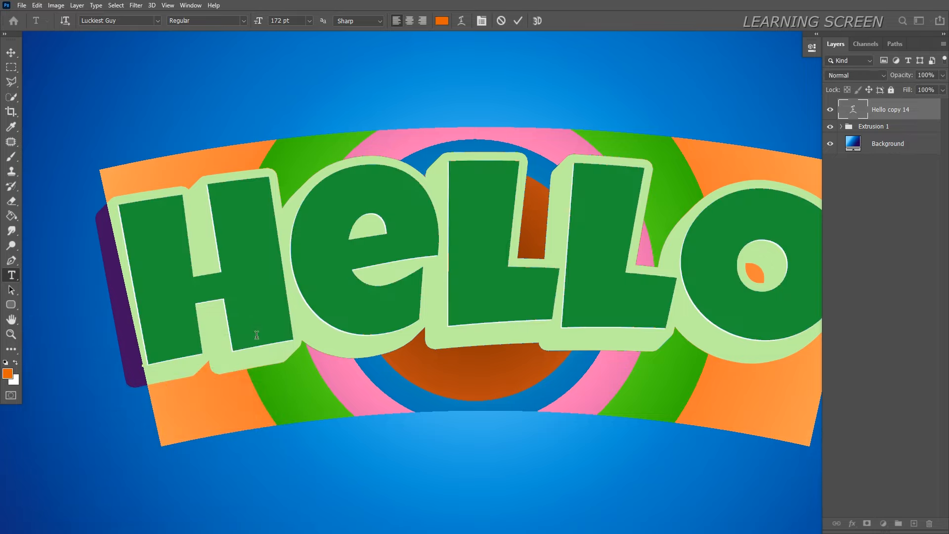
pyautogui.click(11, 52)
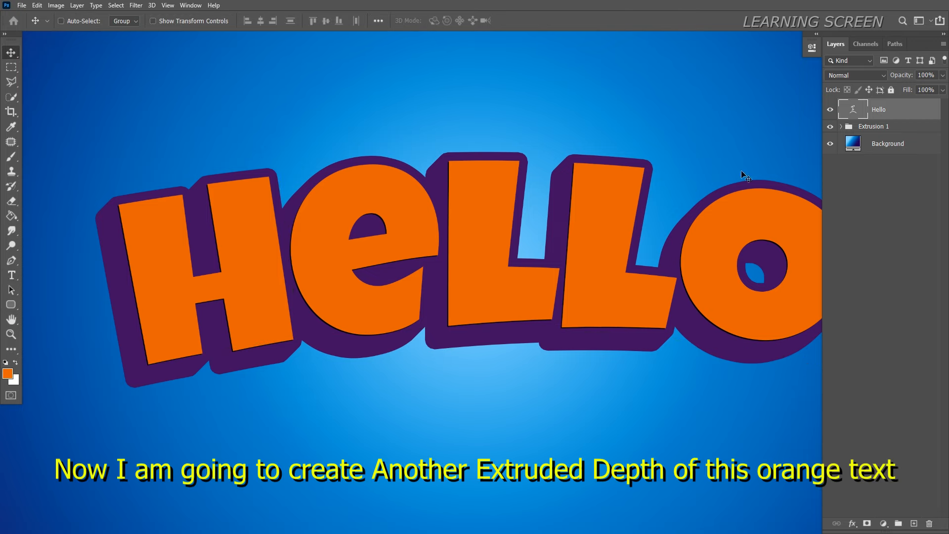
# Duplicate the orange Hello layer and nudge the copy slightly up and to the right with Free Transform
pyautogui.hotkey('ctrl', 'j')
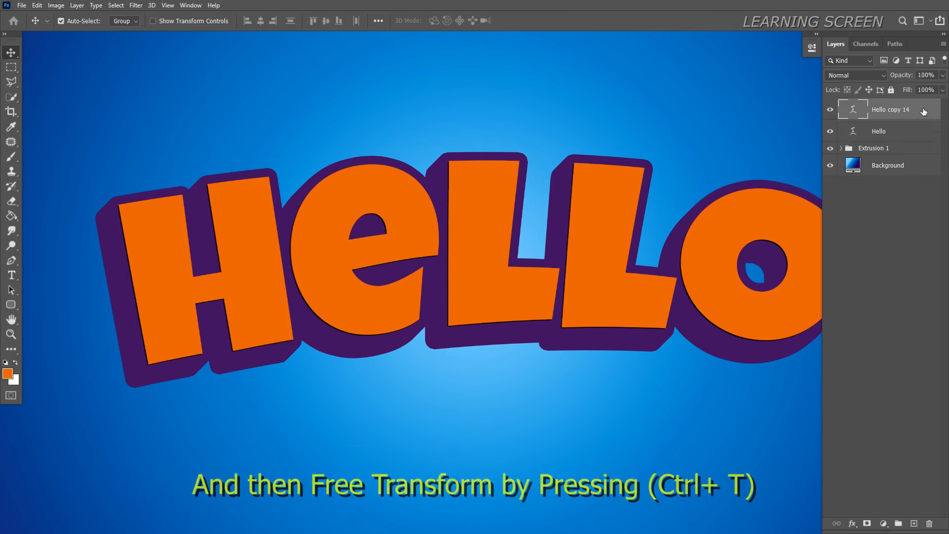
pyautogui.hotkey('ctrl', 't')
pyautogui.press('Up')
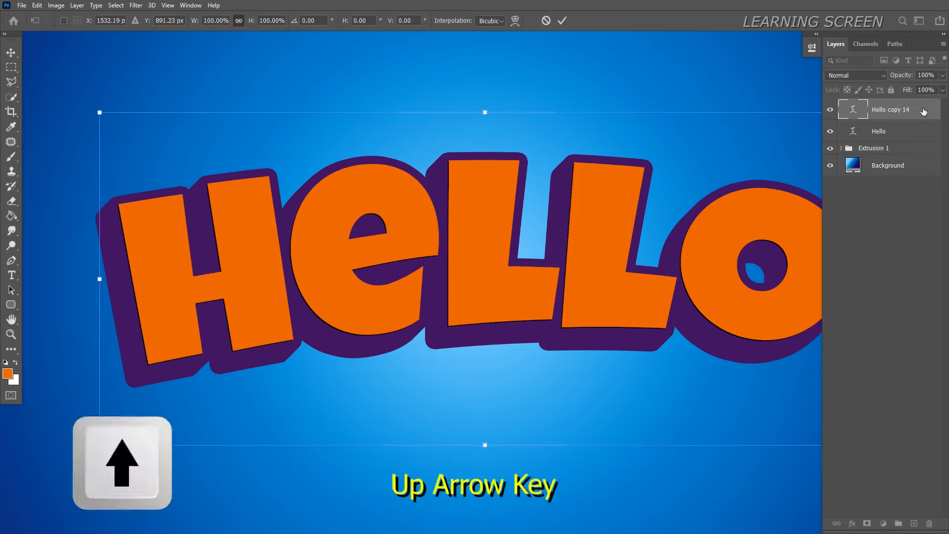
pyautogui.press('Right')
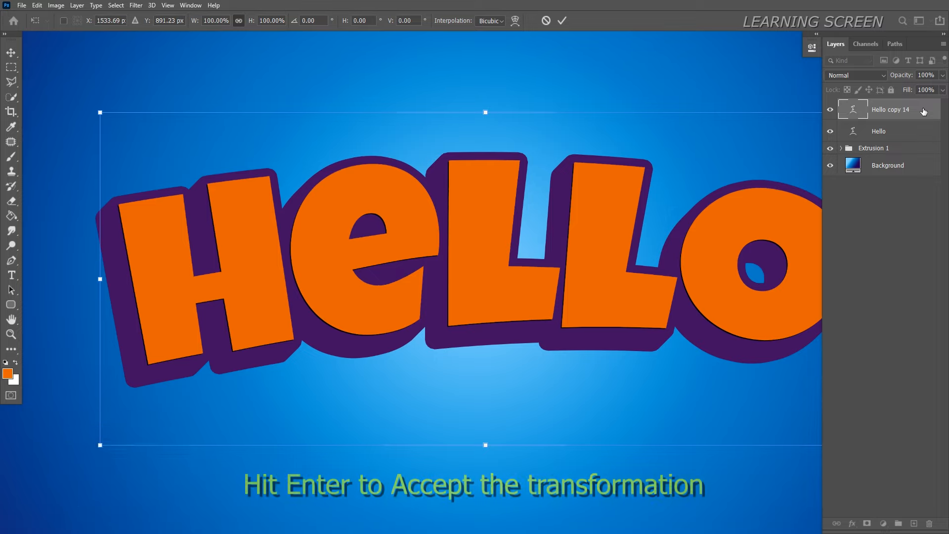
pyautogui.press('Return')
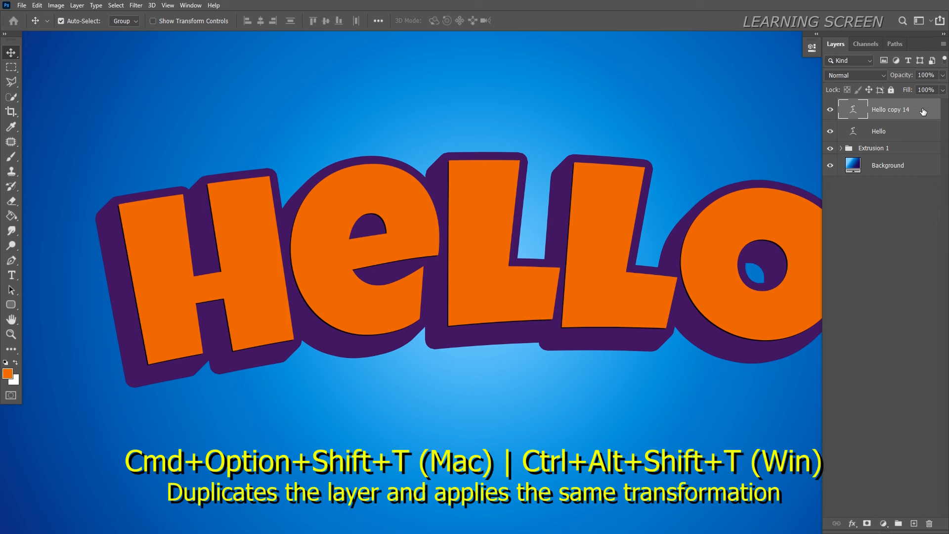
# Repeat the duplicating transform 13 more times to build a second extruded depth from the orange text
pyautogui.hotkey('ctrl', '0')
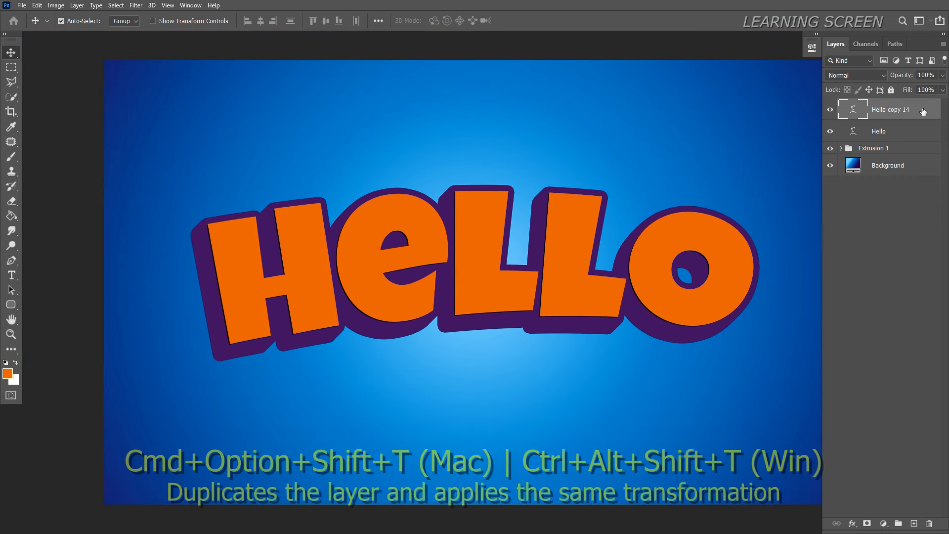
pyautogui.hotkey('ctrl', 'alt', 'shift', 't')
pyautogui.hotkey('ctrl', 'alt', 'shift', 't')
pyautogui.hotkey('ctrl', 'alt', 'shift', 't')
pyautogui.hotkey('ctrl', 'alt', 'shift', 't')
pyautogui.hotkey('ctrl', 'alt', 'shift', 't')
pyautogui.hotkey('ctrl', 'alt', 'shift', 't')
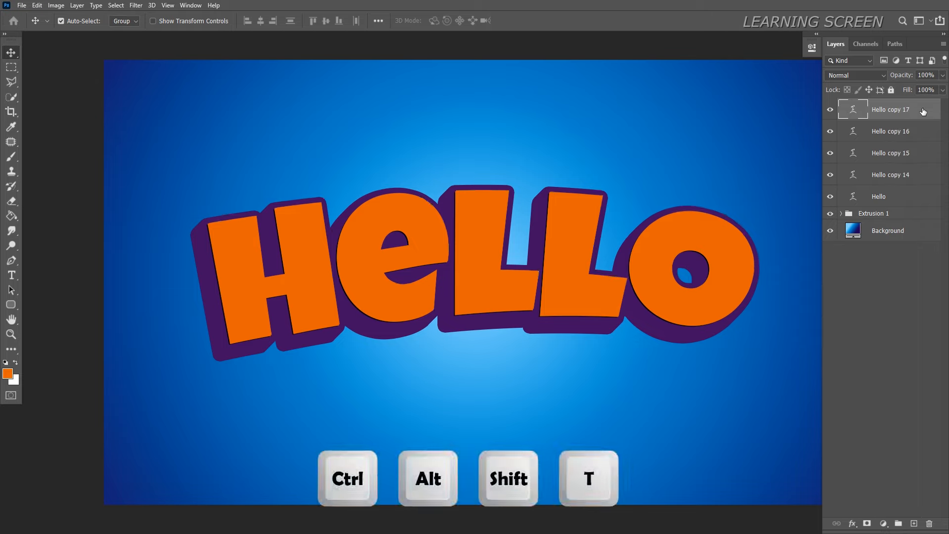
pyautogui.hotkey('ctrl', 'alt', 'shift', 't')
pyautogui.hotkey('ctrl', 'alt', 'shift', 't')
pyautogui.hotkey('ctrl', 'alt', 'shift', 't')
pyautogui.hotkey('ctrl', 'alt', 'shift', 't')
pyautogui.hotkey('ctrl', 'alt', 'shift', 't')
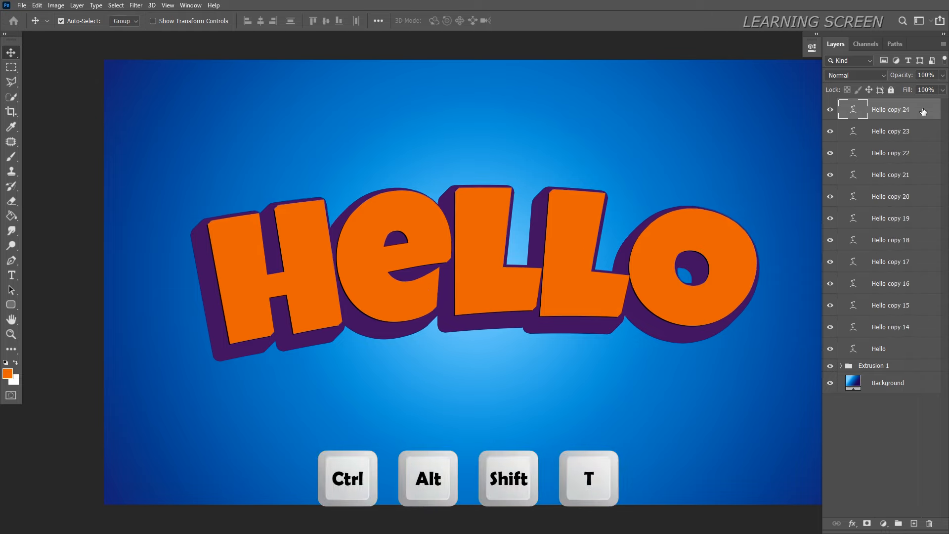
pyautogui.hotkey('ctrl', 'alt', 'shift', 't')
pyautogui.hotkey('ctrl', 'alt', 'shift', 't')
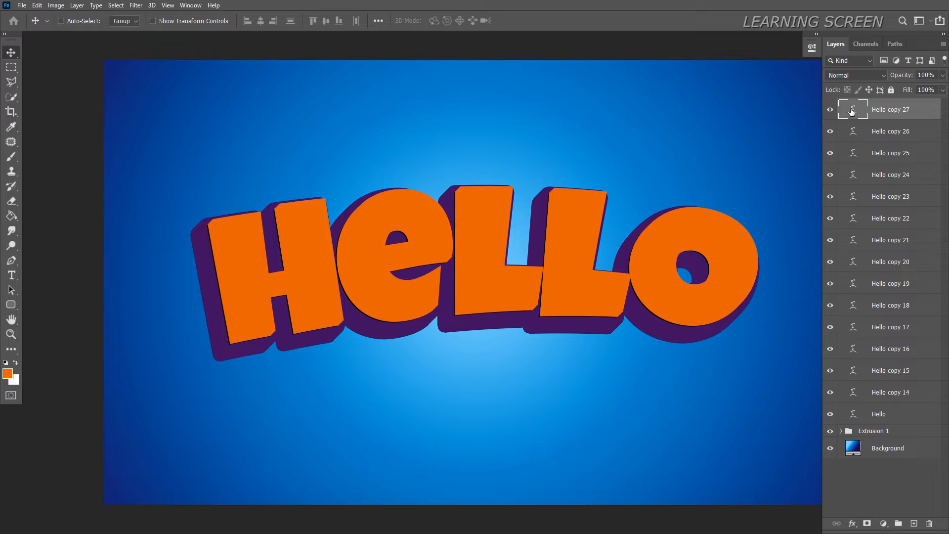
# Group all the orange Hello layers below the top copy as "Extrusion 2" and check both extrusion groups by toggling their visibility
pyautogui.click(916, 136)
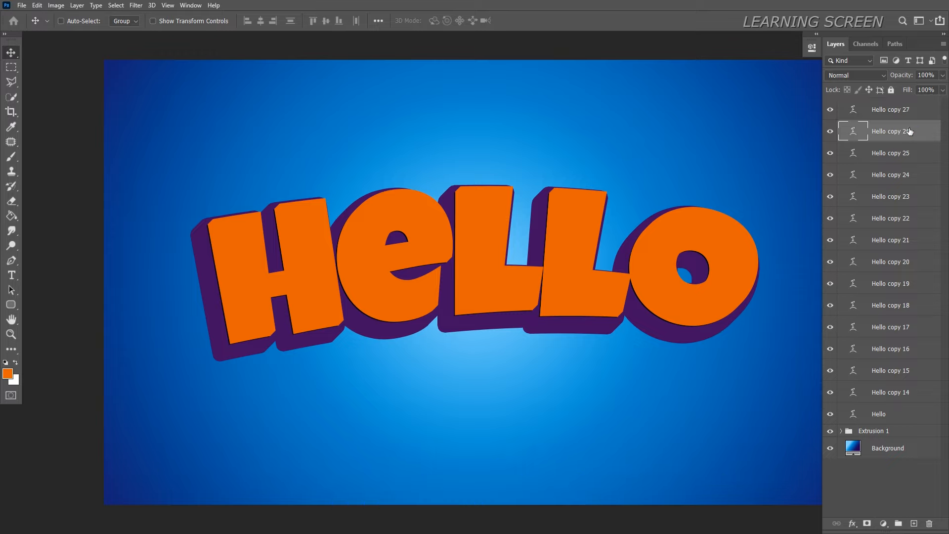
pyautogui.keyDown('shift'); pyautogui.click(895, 418); pyautogui.keyUp('shift')
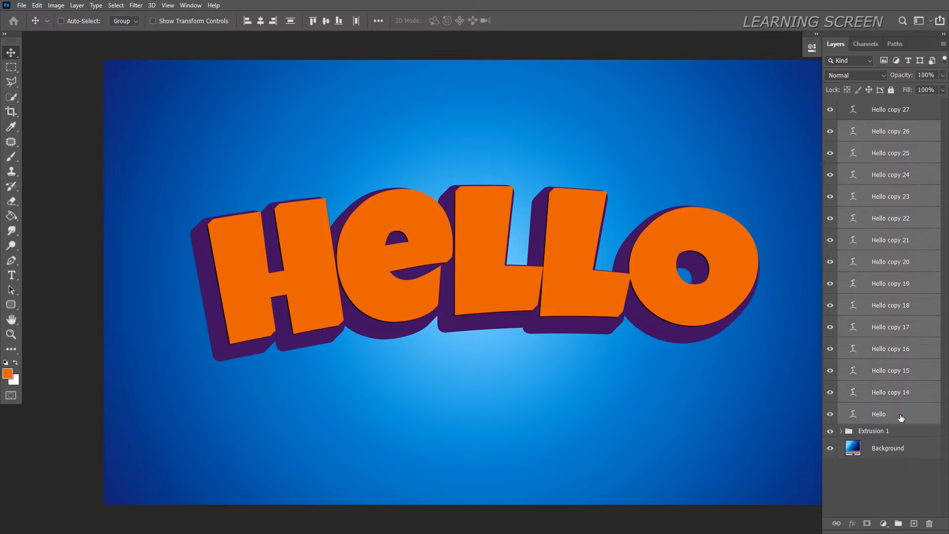
pyautogui.click(900, 522)
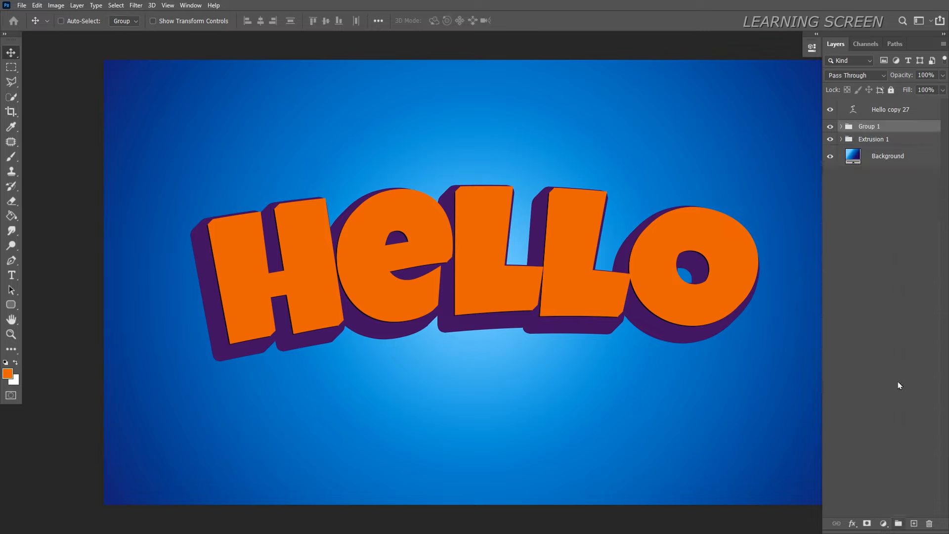
pyautogui.doubleClick(873, 127)
pyautogui.write('Extrusion 2')
pyautogui.press('Return')
pyautogui.click(830, 139)
pyautogui.click(830, 138)
pyautogui.click(830, 127)
pyautogui.click(830, 126)
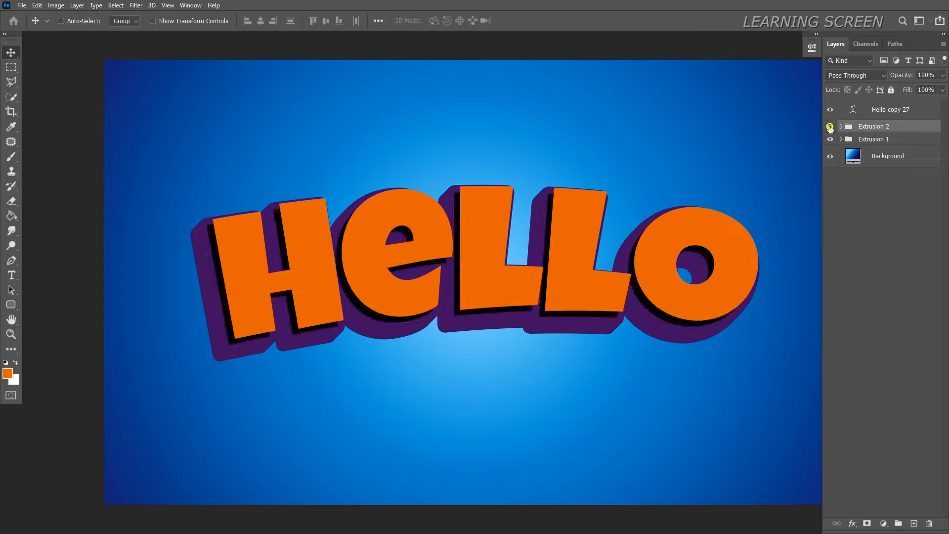
# Rename the top text layer, Hello copy 27, as "Hello"
pyautogui.click(854, 109)
pyautogui.doubleClick(896, 109)
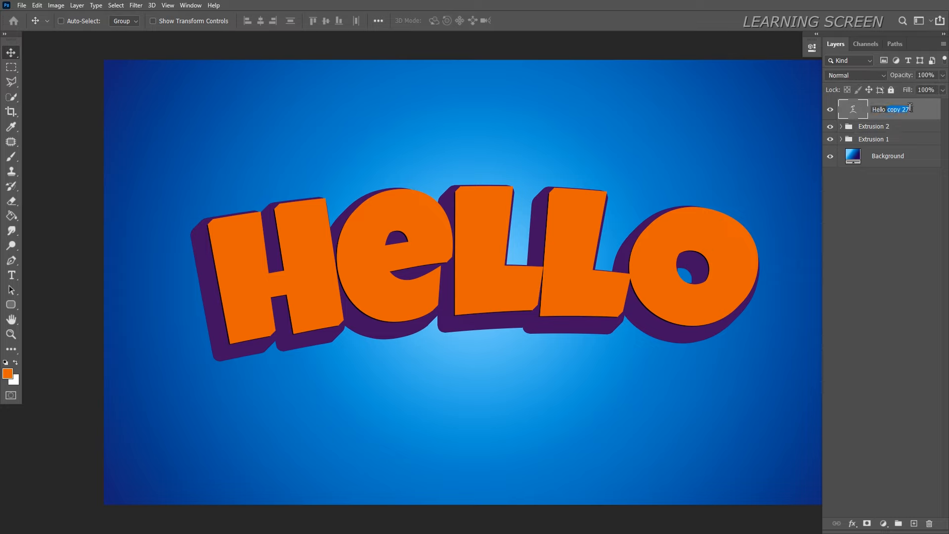
pyautogui.write('Hello')
pyautogui.press('Return')
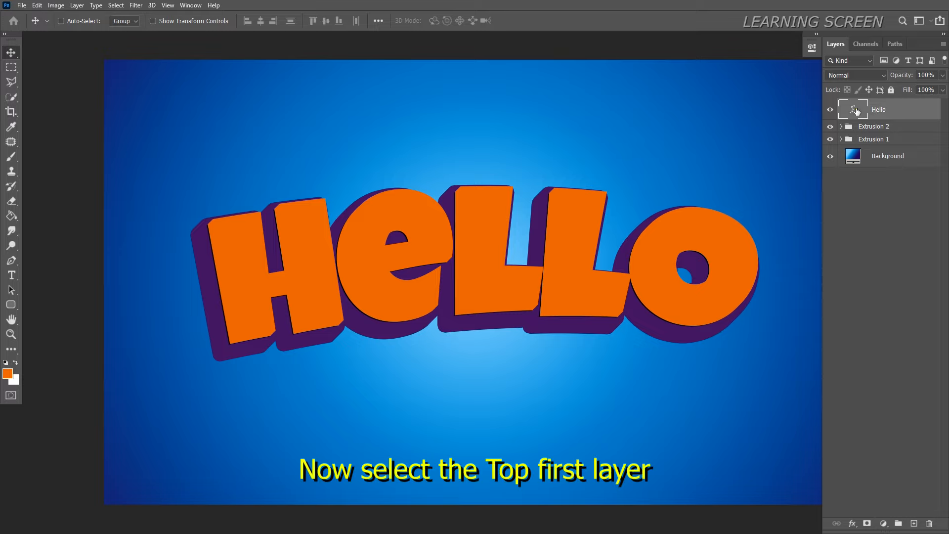
# Add a Gradient Overlay to the top Hello layer and set the gradient's 0% colour stop to orange ffba00
pyautogui.click(853, 524)
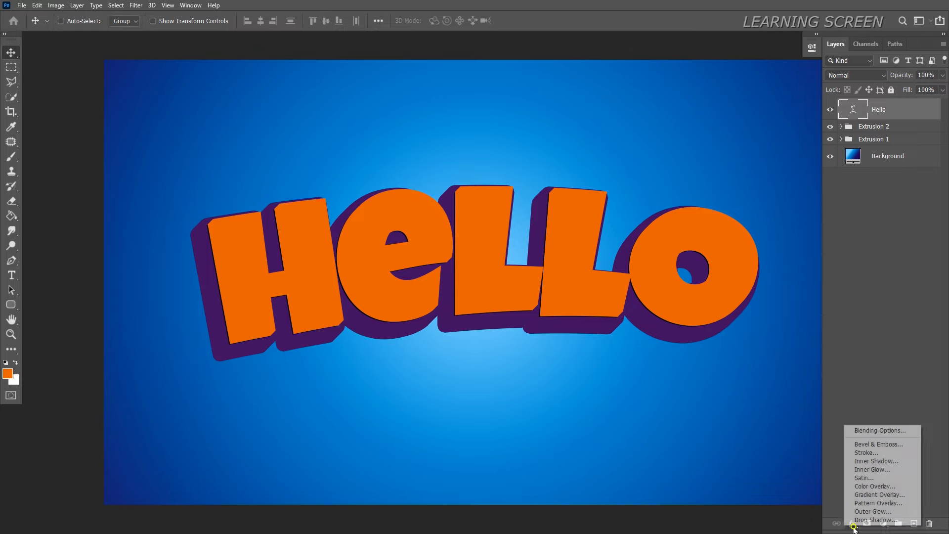
pyautogui.click(861, 494)
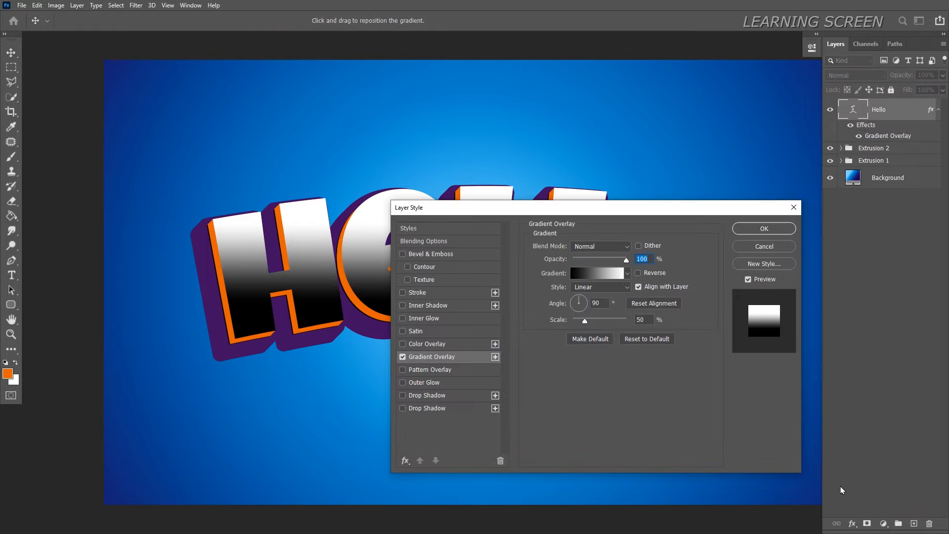
pyautogui.moveTo(606, 191); pyautogui.dragTo(749, 164)
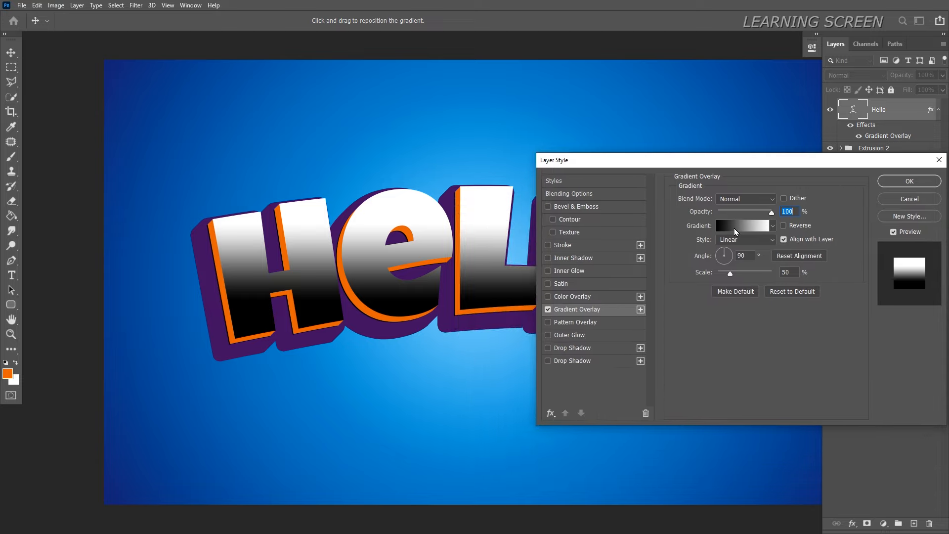
pyautogui.click(734, 227)
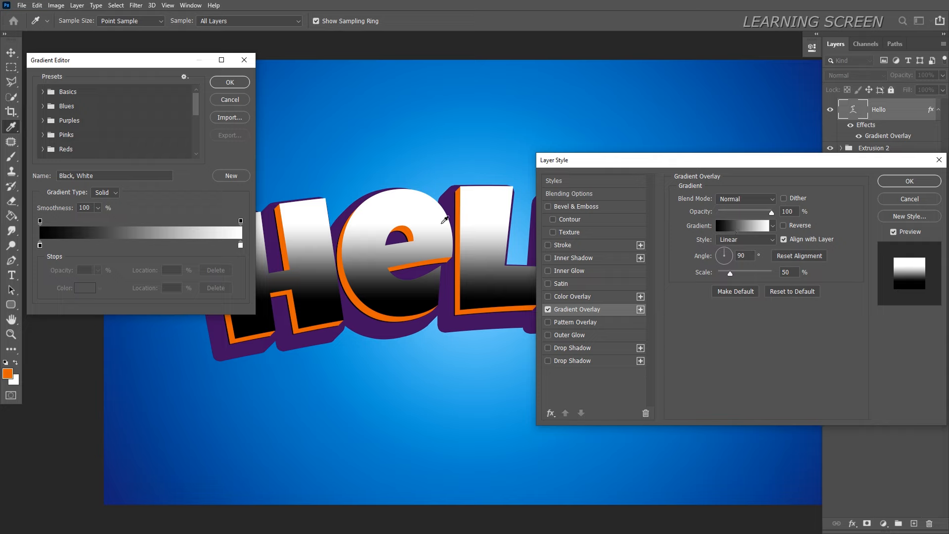
pyautogui.click(44, 92)
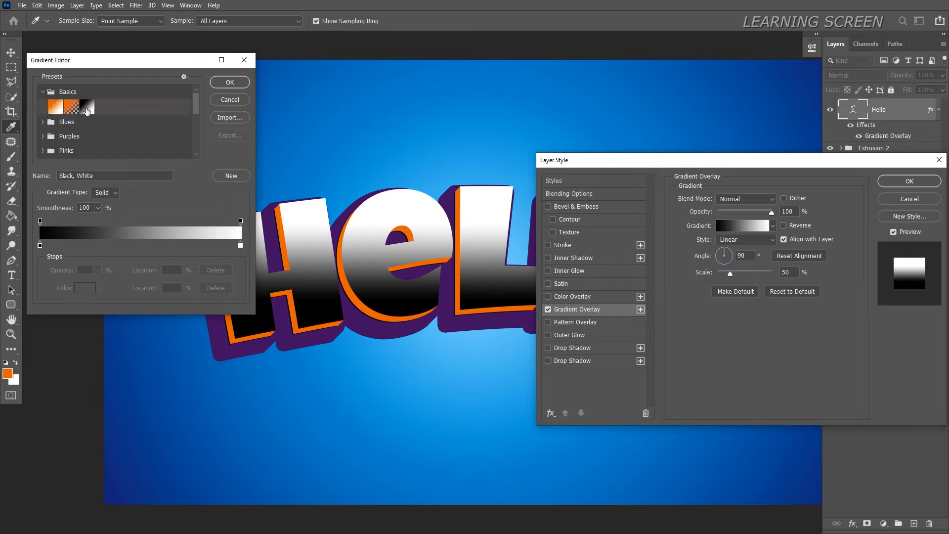
pyautogui.click(40, 245)
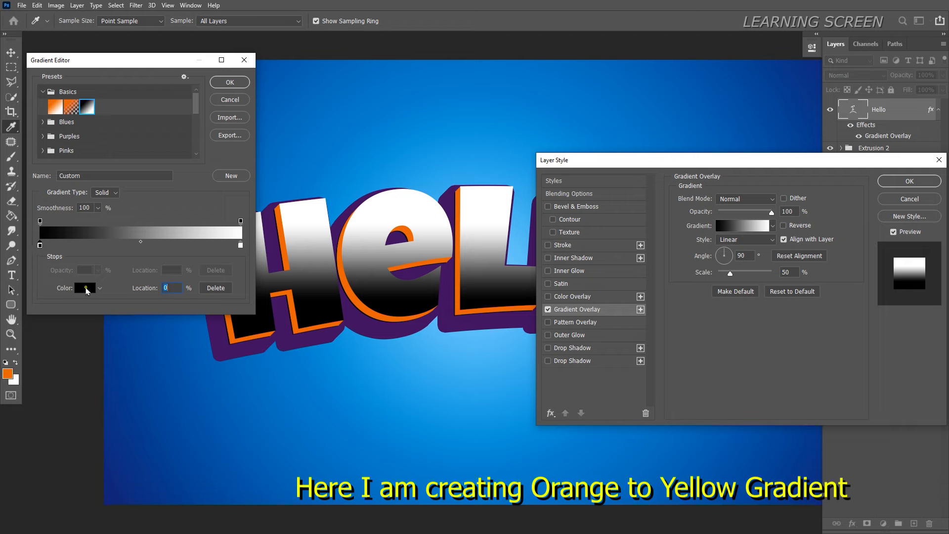
pyautogui.click(85, 288)
pyautogui.moveTo(168, 400)
pyautogui.mouseDown()
pyautogui.moveTo(170, 463)
pyautogui.moveTo(156, 343)
pyautogui.mouseUp()
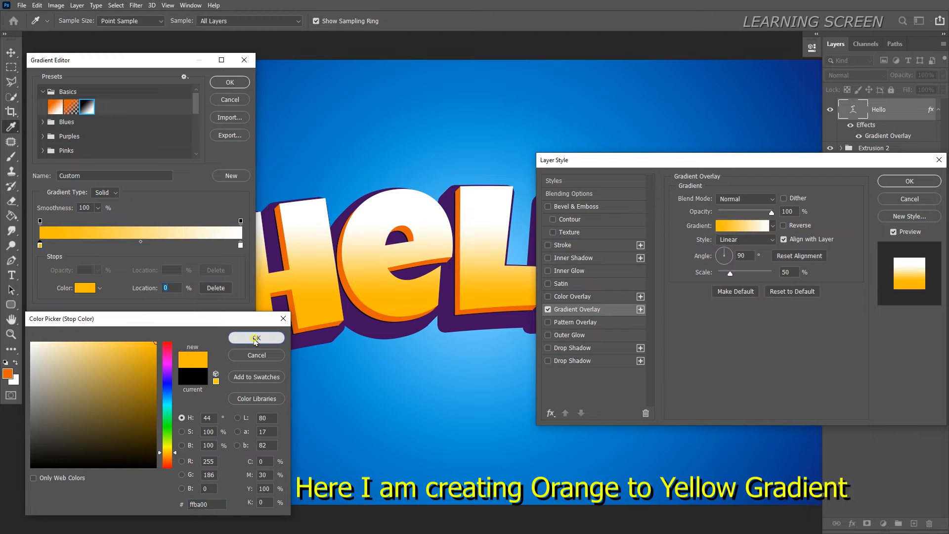
pyautogui.click(255, 338)
# Set the gradient's 100% colour stop to yellow fdff55 and accept the edited gradient
pyautogui.click(240, 247)
pyautogui.click(86, 290)
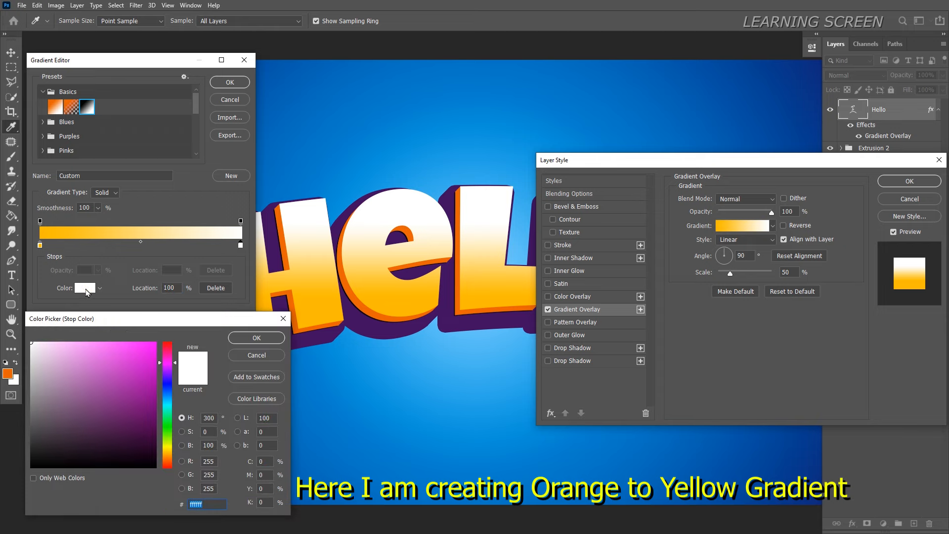
pyautogui.moveTo(122, 379); pyautogui.dragTo(225, 305)
pyautogui.moveTo(176, 368); pyautogui.dragTo(169, 447)
pyautogui.moveTo(150, 352); pyautogui.dragTo(114, 323)
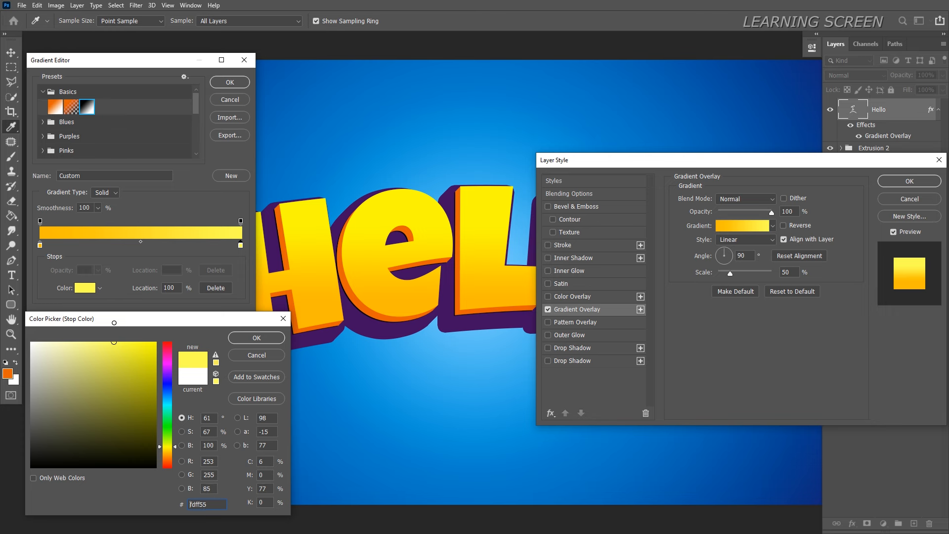
pyautogui.click(246, 336)
pyautogui.click(224, 84)
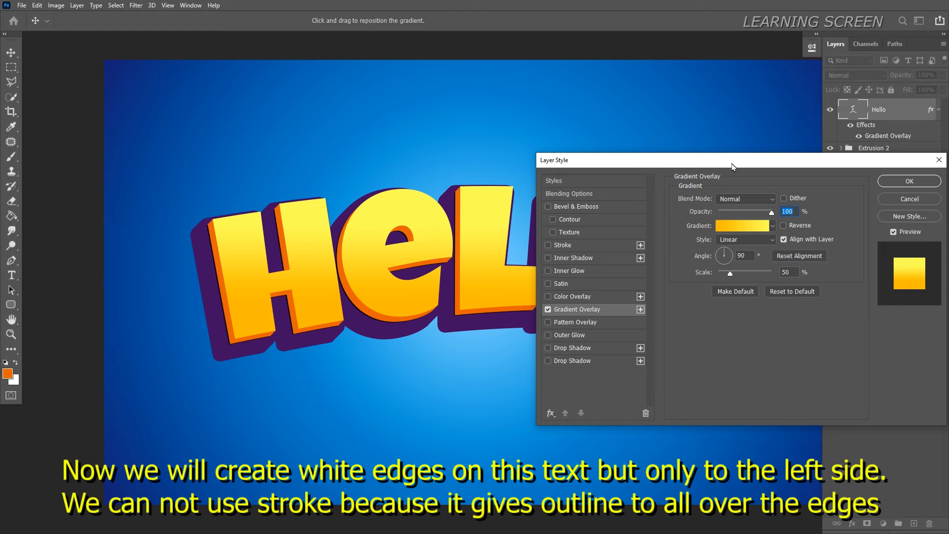
# Add an Inner Shadow to the Hello layer and set its colour to white ffffff
pyautogui.moveTo(734, 165); pyautogui.dragTo(708, 167)
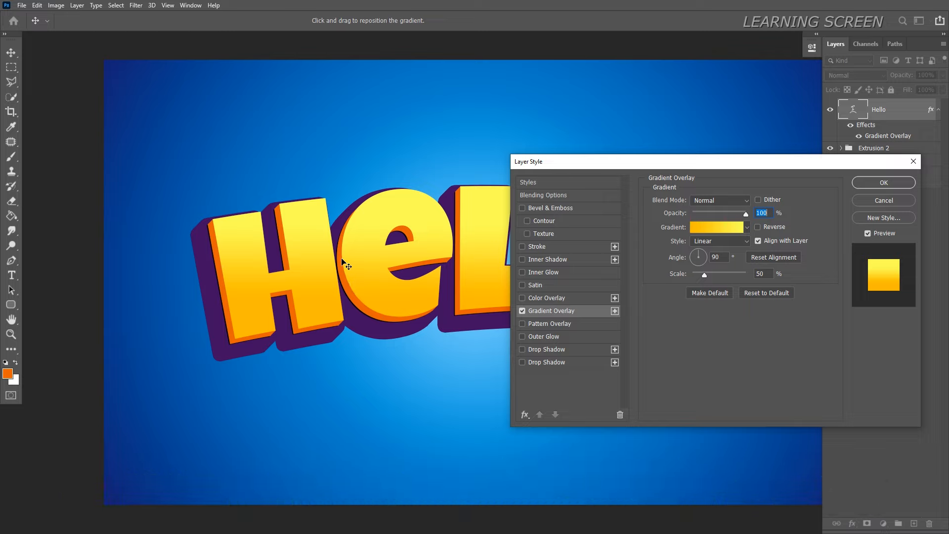
pyautogui.click(553, 261)
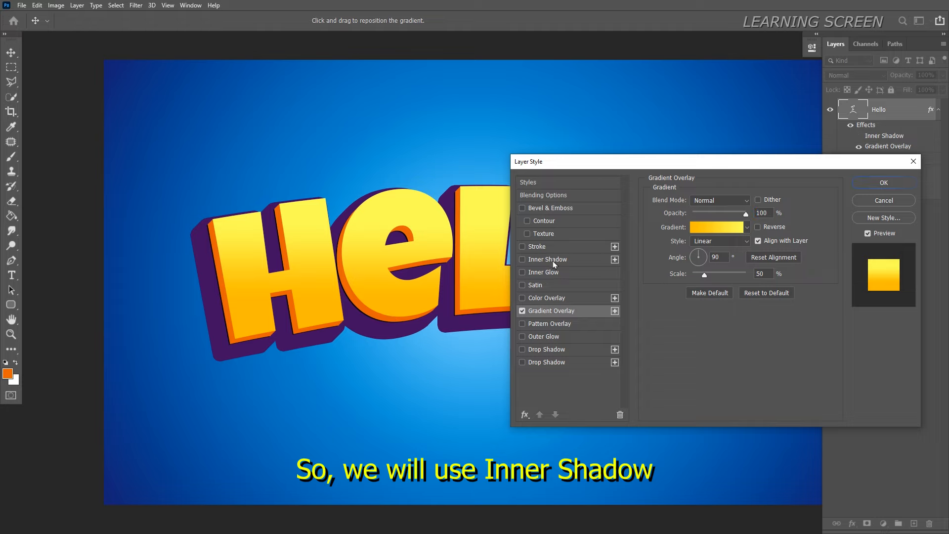
pyautogui.click(550, 262)
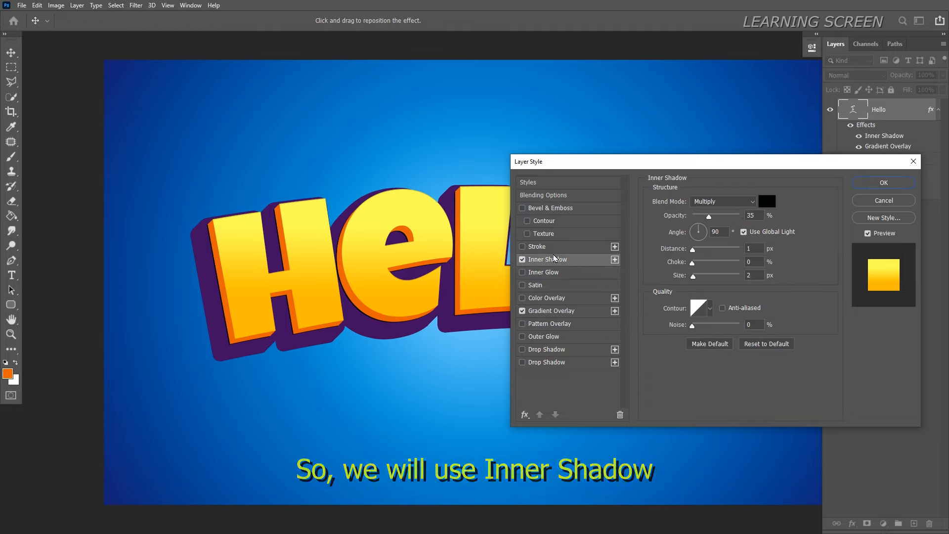
pyautogui.click(766, 201)
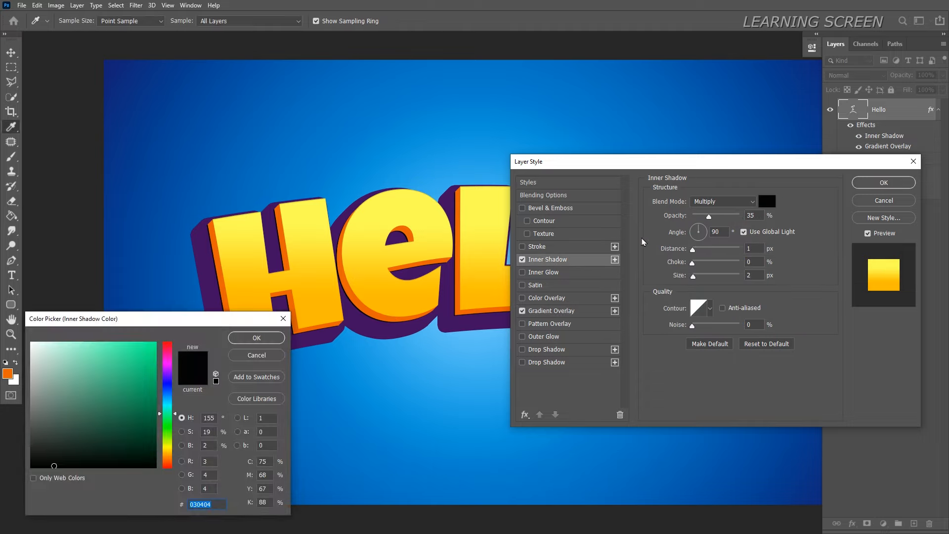
pyautogui.moveTo(238, 324); pyautogui.dragTo(681, 254)
pyautogui.write('ffffff')
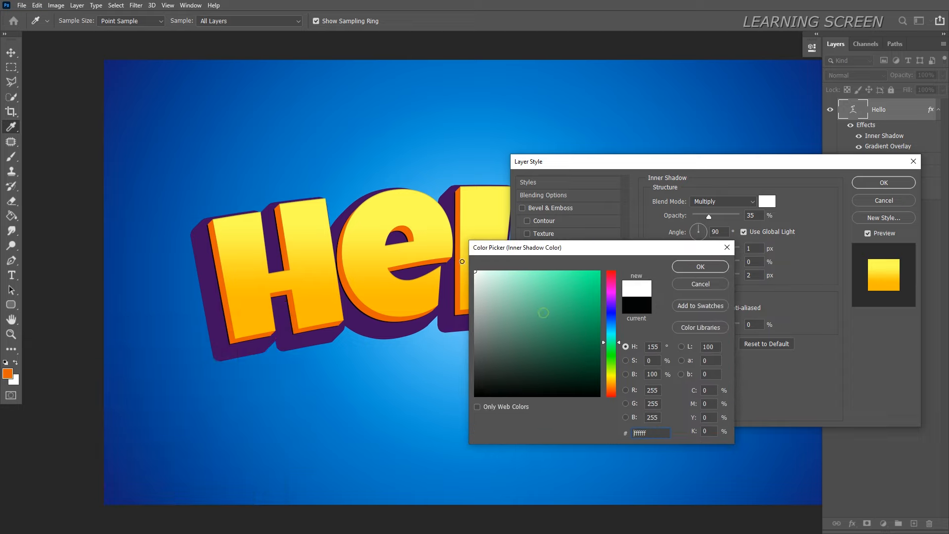
pyautogui.click(692, 265)
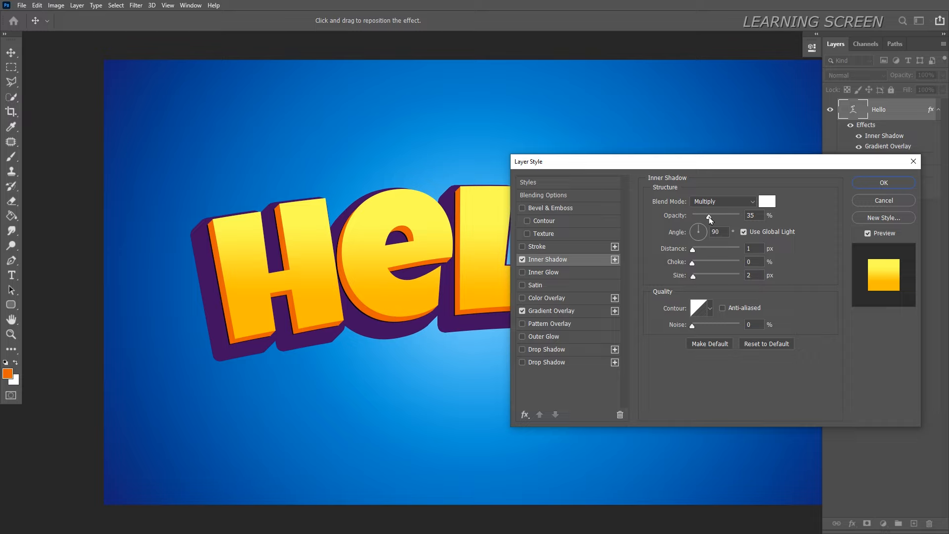
# Set the inner shadow to Screen, 75% opacity, 141° angle, 14 px distance and 1 px size, apply the styles and collapse the effects list
pyautogui.click(715, 202)
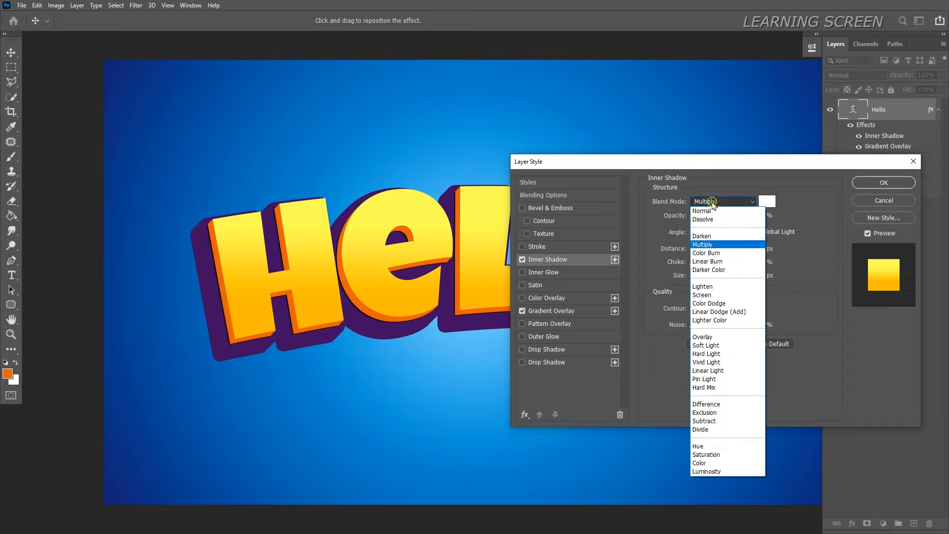
pyautogui.click(712, 291)
pyautogui.moveTo(710, 218); pyautogui.dragTo(729, 218)
pyautogui.moveTo(694, 252); pyautogui.dragTo(690, 228)
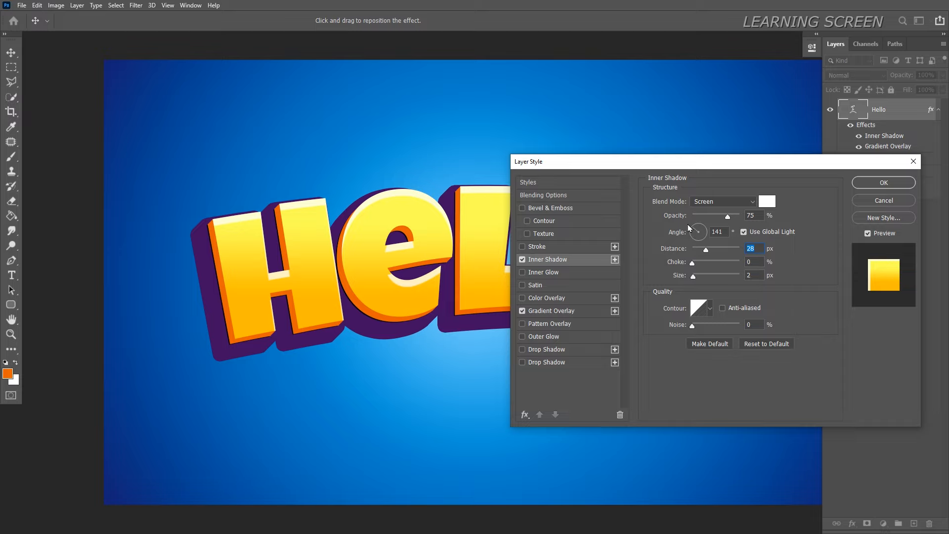
pyautogui.moveTo(690, 227); pyautogui.dragTo(700, 252)
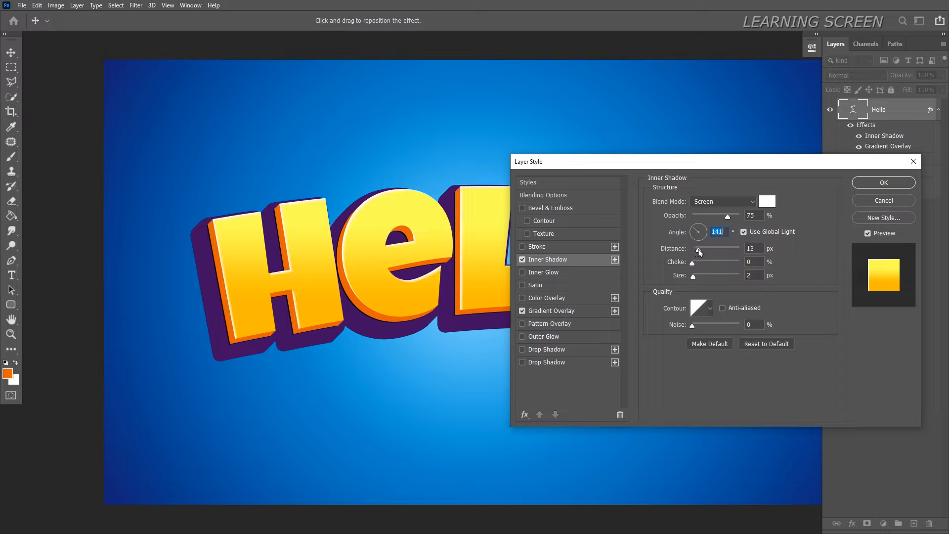
pyautogui.moveTo(699, 251); pyautogui.dragTo(695, 277)
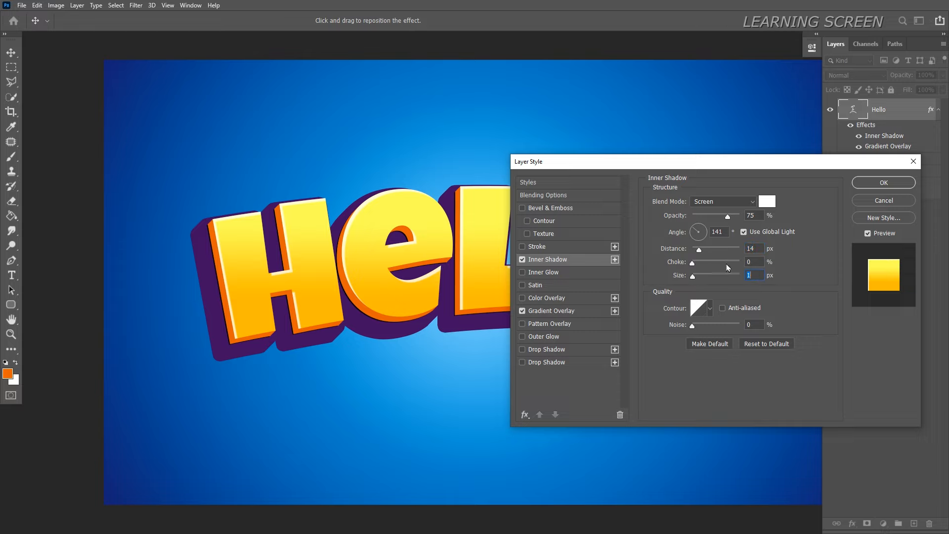
pyautogui.click(865, 182)
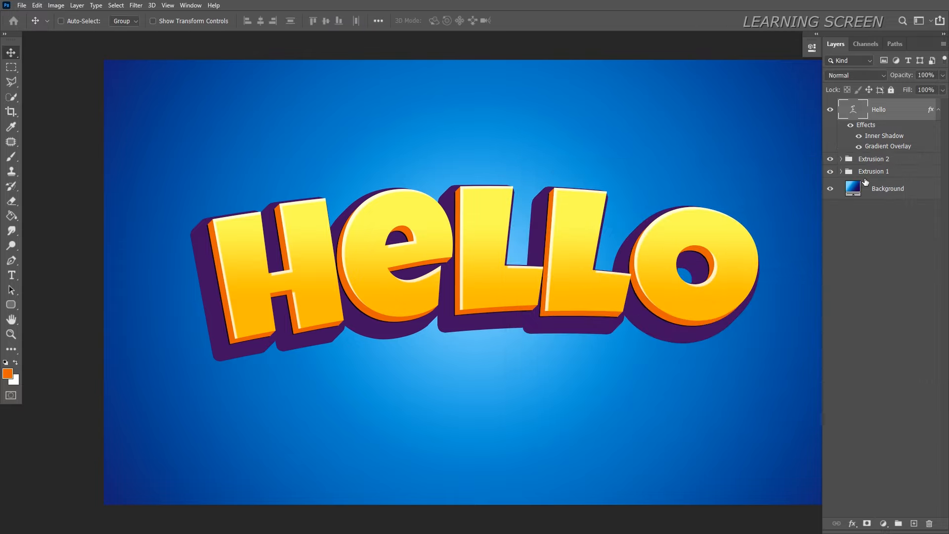
pyautogui.click(939, 111)
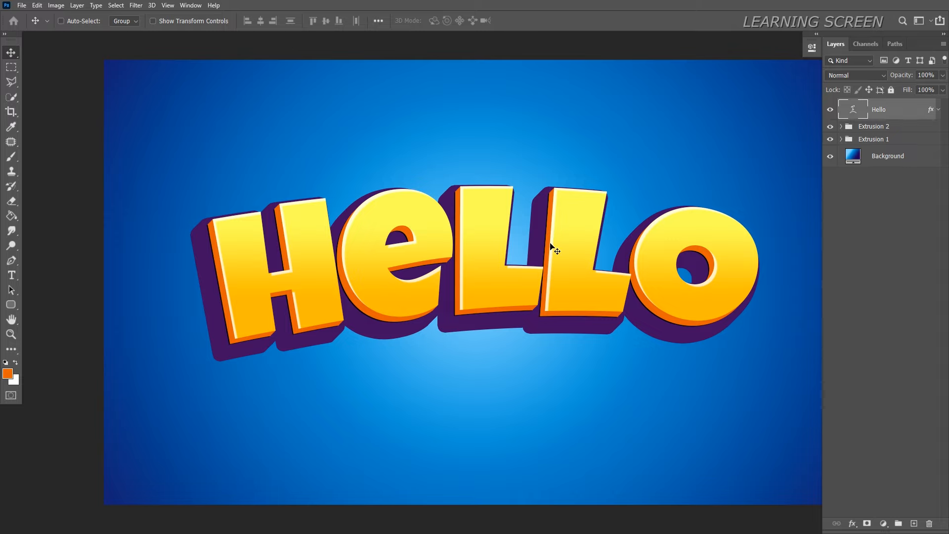
# Put the top layer of the Extrusion 1 group into its own nested group and rename that group Extrusion Front
pyautogui.hotkey('ctrl', '+')
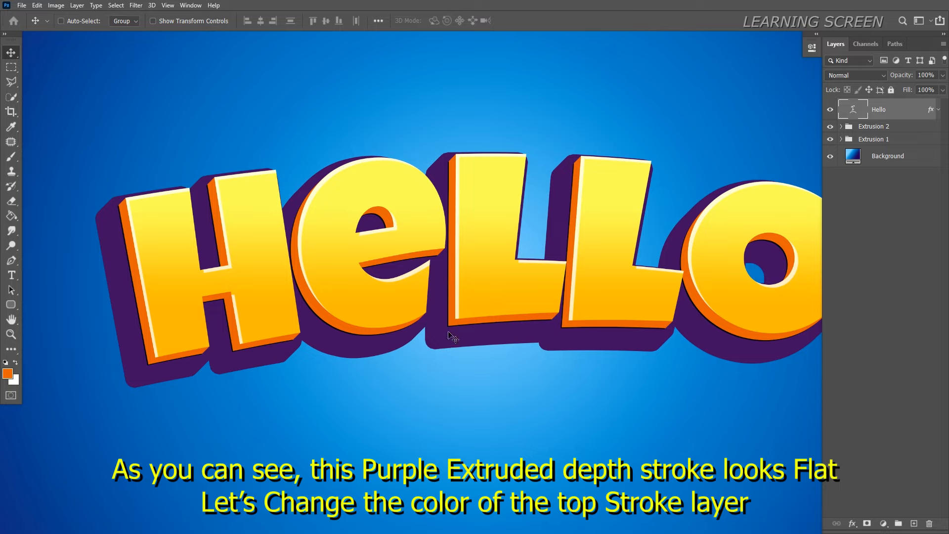
pyautogui.click(831, 140)
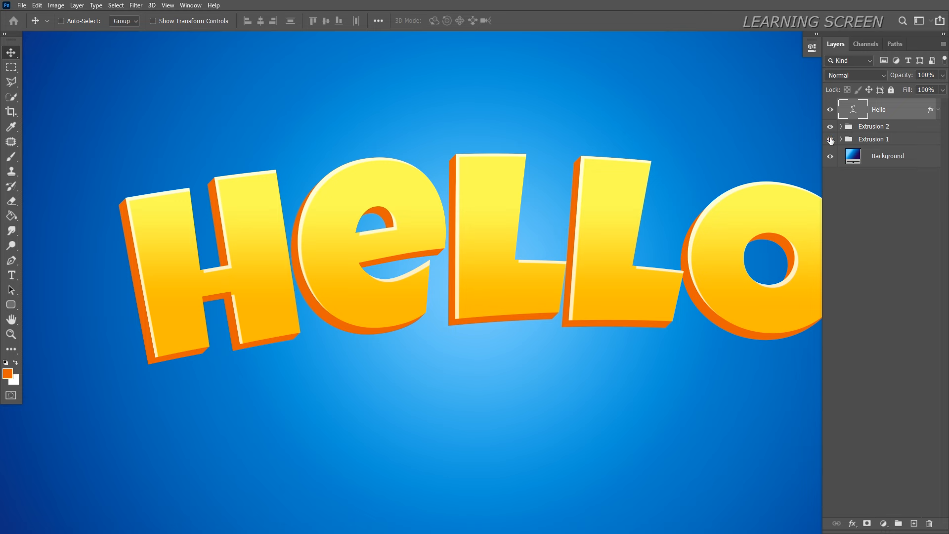
pyautogui.click(831, 140)
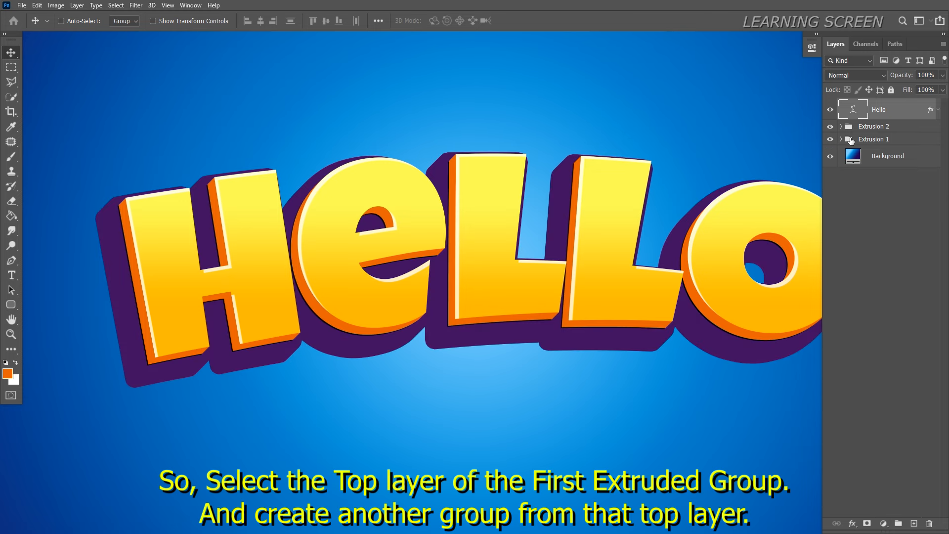
pyautogui.click(842, 140)
pyautogui.moveTo(893, 157); pyautogui.dragTo(898, 524)
pyautogui.click(855, 151)
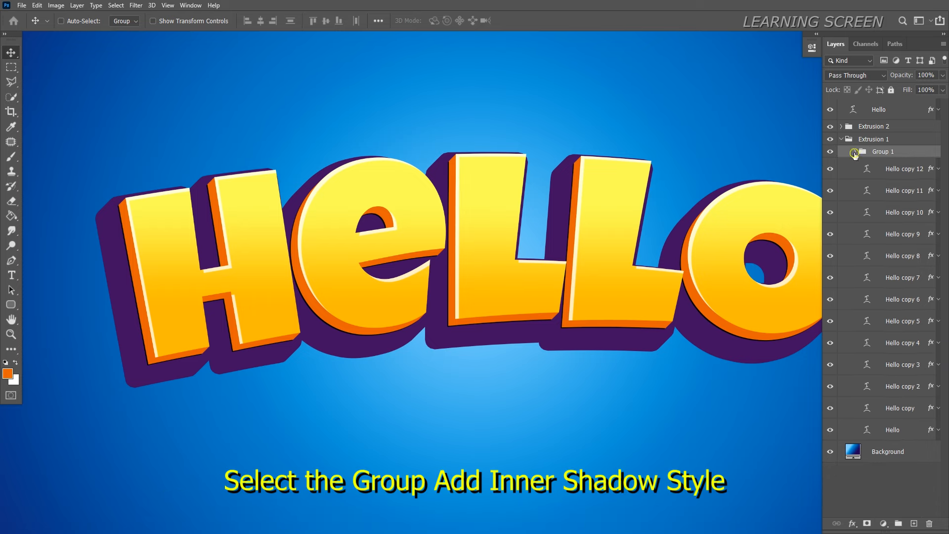
pyautogui.doubleClick(884, 152)
pyautogui.write('Ex')
pyautogui.press('Return')
# Add a white Screen Inner Shadow to the Extrusion Front group with 52% opacity, 7 px distance, 8% choke and 9 px size
pyautogui.click(853, 524)
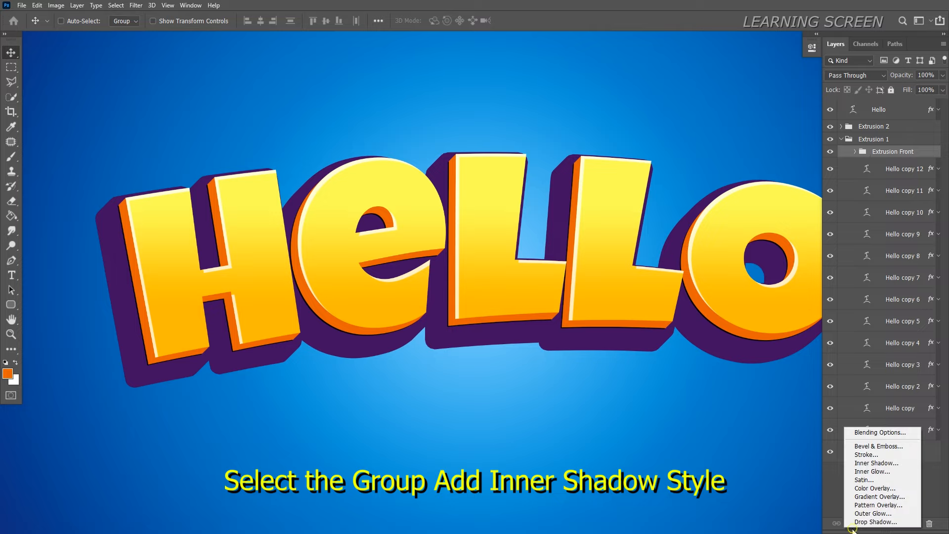
pyautogui.click(876, 463)
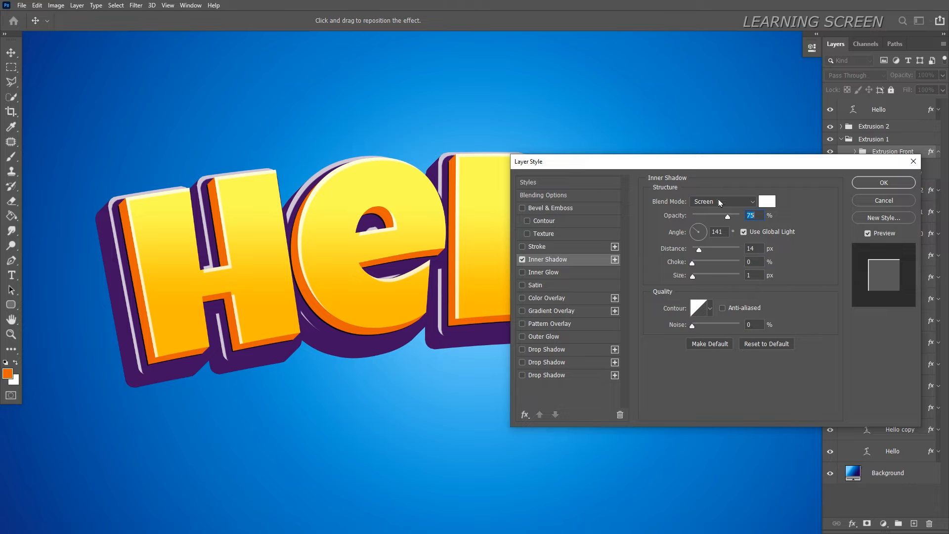
pyautogui.moveTo(727, 217); pyautogui.dragTo(717, 218)
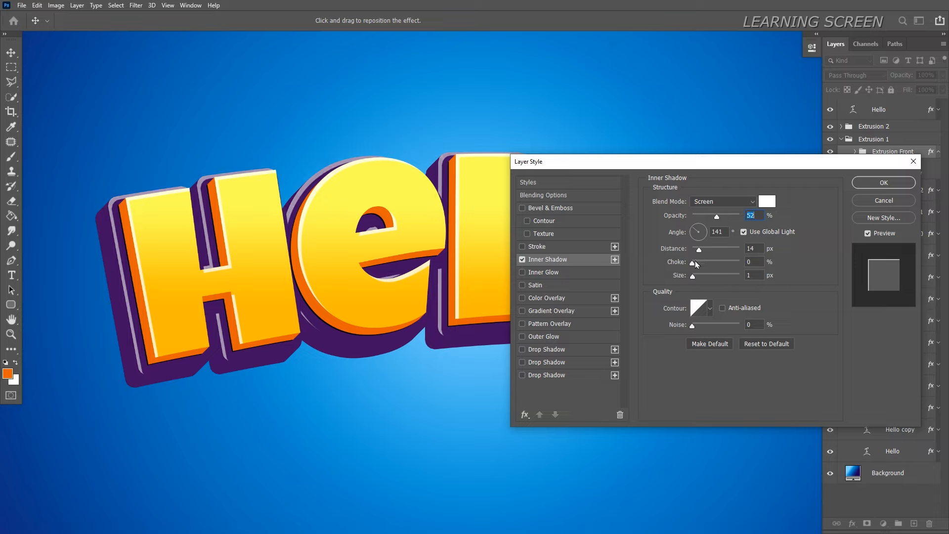
pyautogui.moveTo(693, 262); pyautogui.dragTo(697, 263)
pyautogui.moveTo(693, 276); pyautogui.dragTo(697, 276)
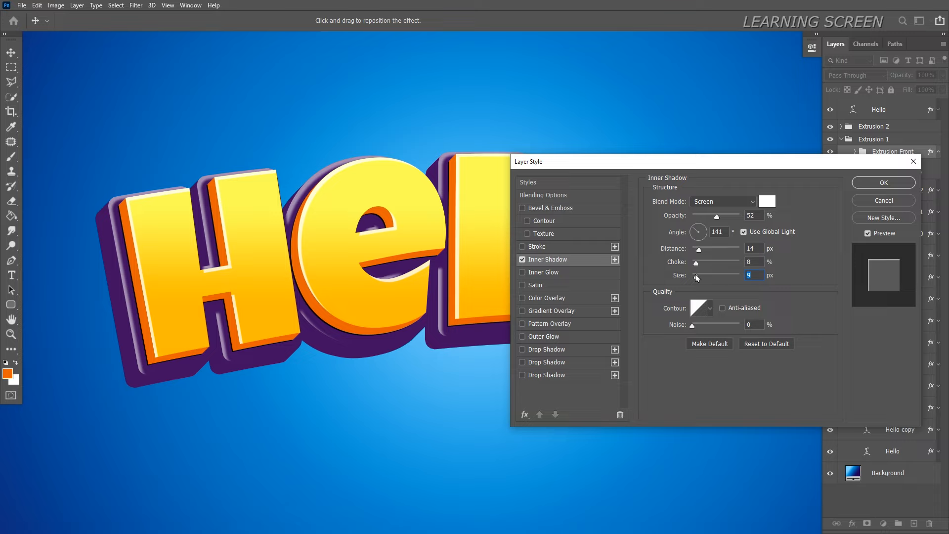
pyautogui.moveTo(699, 250); pyautogui.dragTo(696, 250)
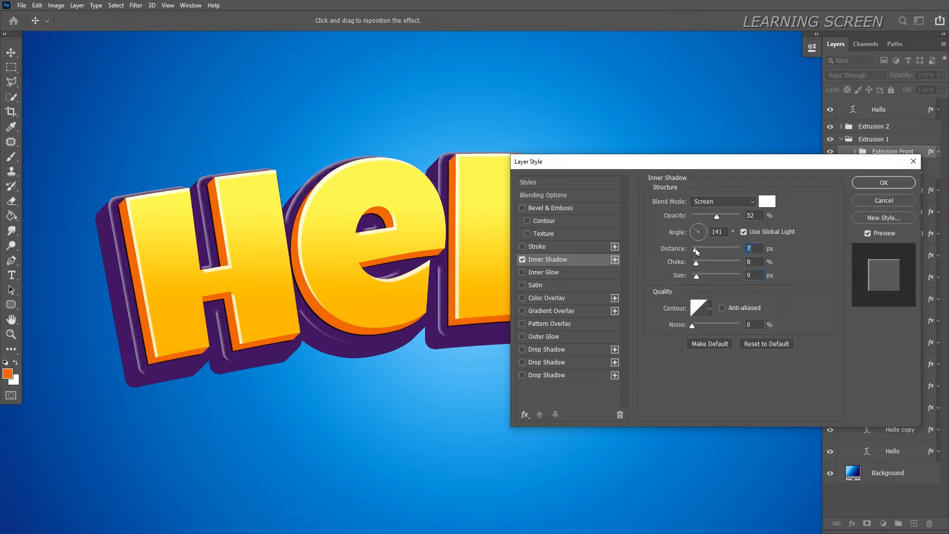
# Disable global light for the group's inner shadow, set its angle to -161° and lower its opacity to 45%
pyautogui.click(744, 232)
pyautogui.click(692, 236)
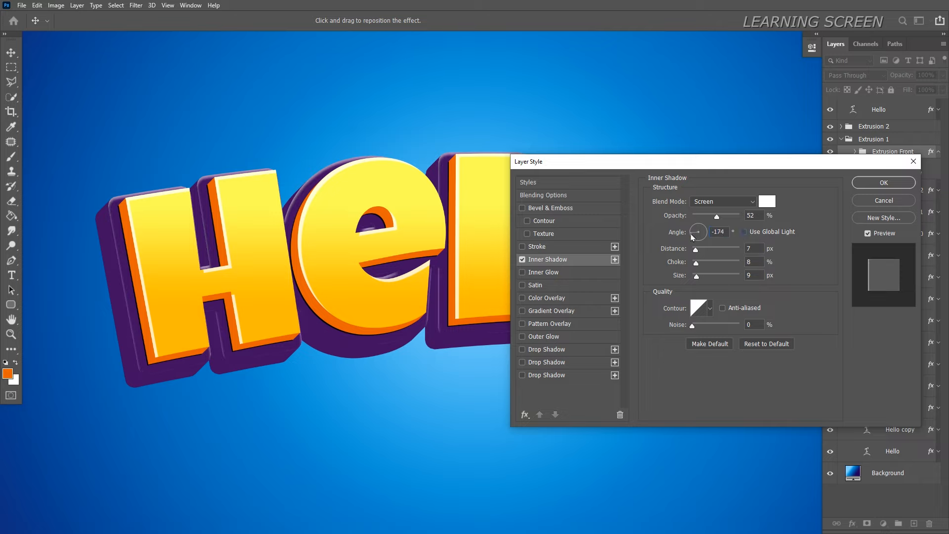
pyautogui.click(693, 239)
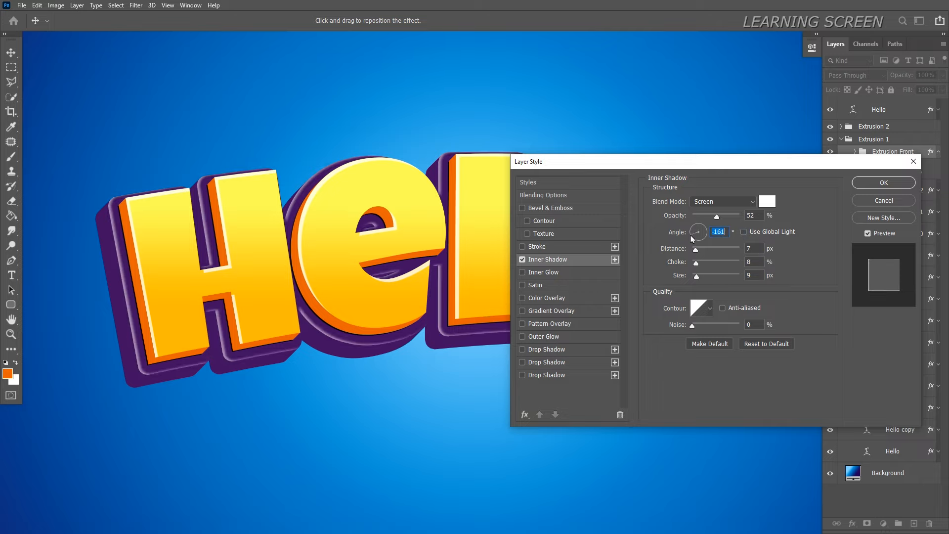
pyautogui.moveTo(715, 222); pyautogui.dragTo(714, 217)
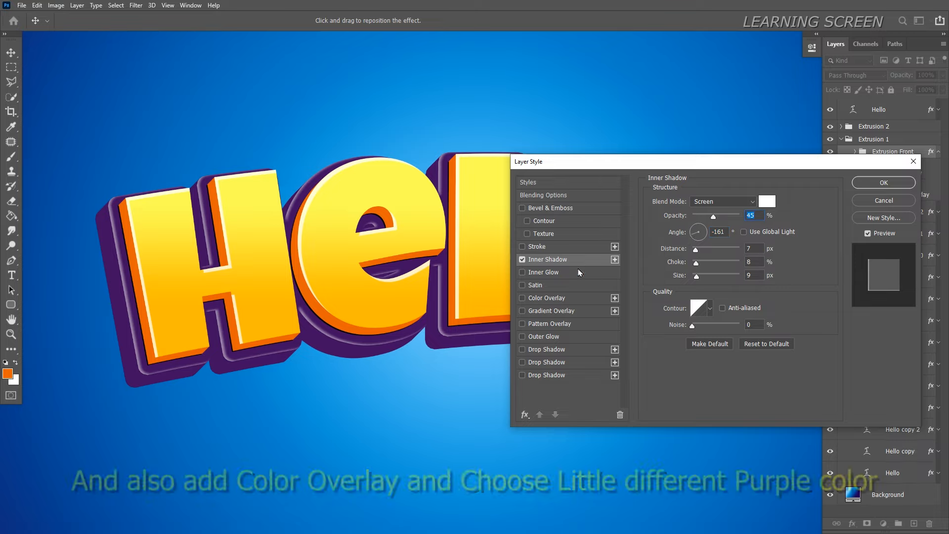
# Add a Color Overlay in purple #3f1986 to the Extrusion Front group and apply the layer styles
pyautogui.click(547, 298)
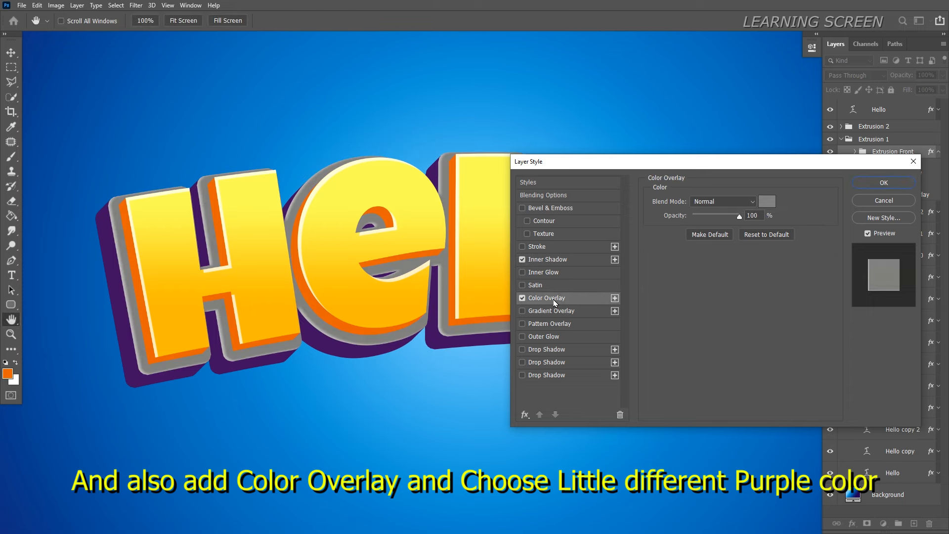
pyautogui.click(770, 202)
pyautogui.moveTo(615, 286)
pyautogui.mouseDown()
pyautogui.moveTo(615, 304)
pyautogui.moveTo(598, 298)
pyautogui.moveTo(602, 319)
pyautogui.moveTo(600, 294)
pyautogui.moveTo(561, 290)
pyautogui.moveTo(566, 312)
pyautogui.moveTo(585, 286)
pyautogui.moveTo(575, 285)
pyautogui.moveTo(577, 330)
pyautogui.mouseUp()
pyautogui.click(615, 305)
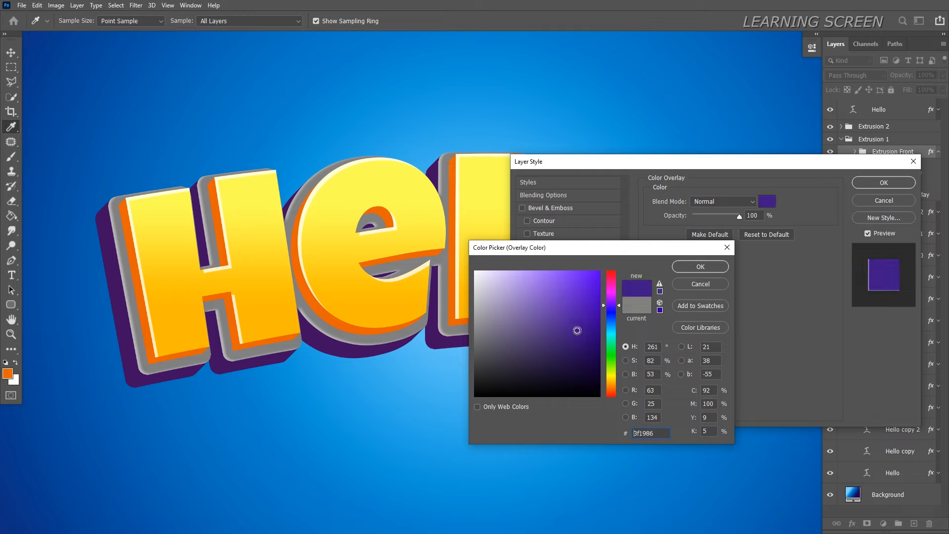
pyautogui.click(689, 269)
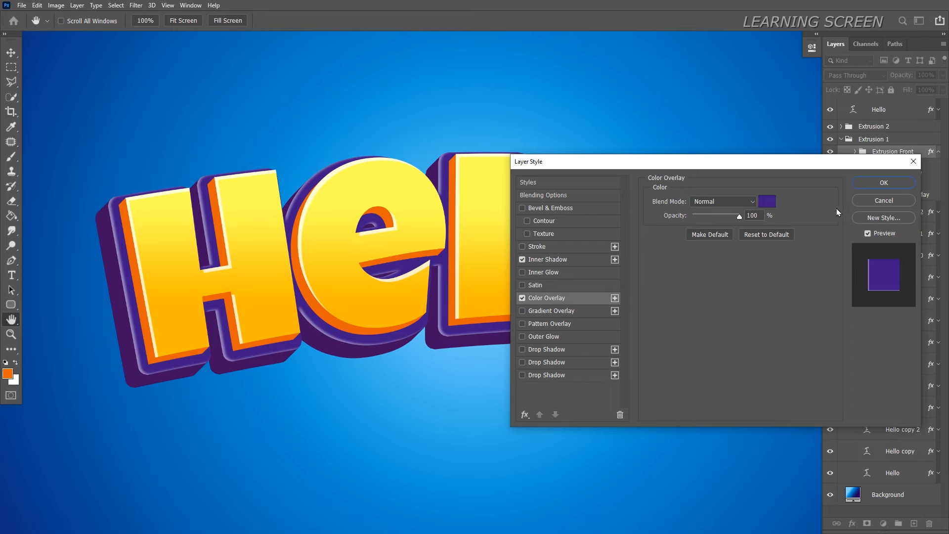
pyautogui.click(883, 182)
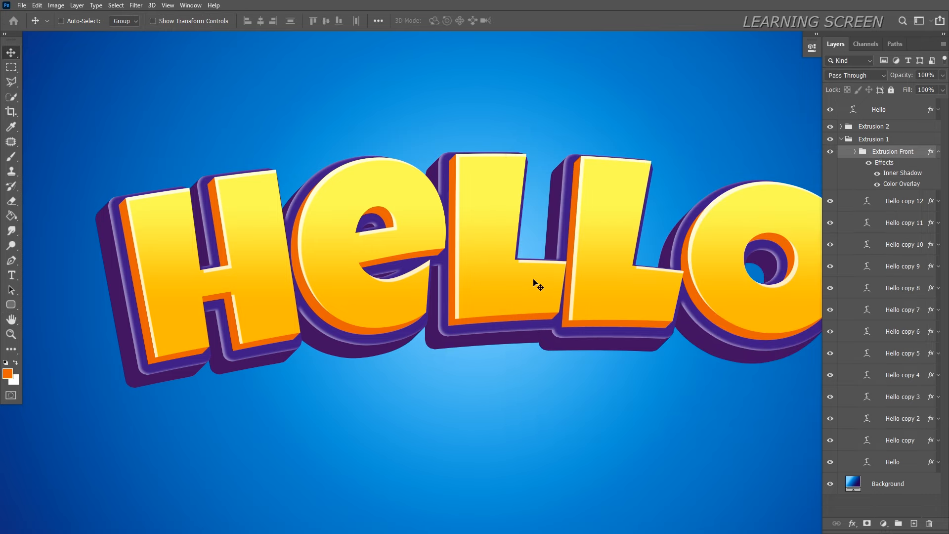
# Collapse the Extrusion 1 group and add a Drop Shadow to it with 71% opacity, 27 px distance and 57 px size
pyautogui.hotkey('ctrl', '-')
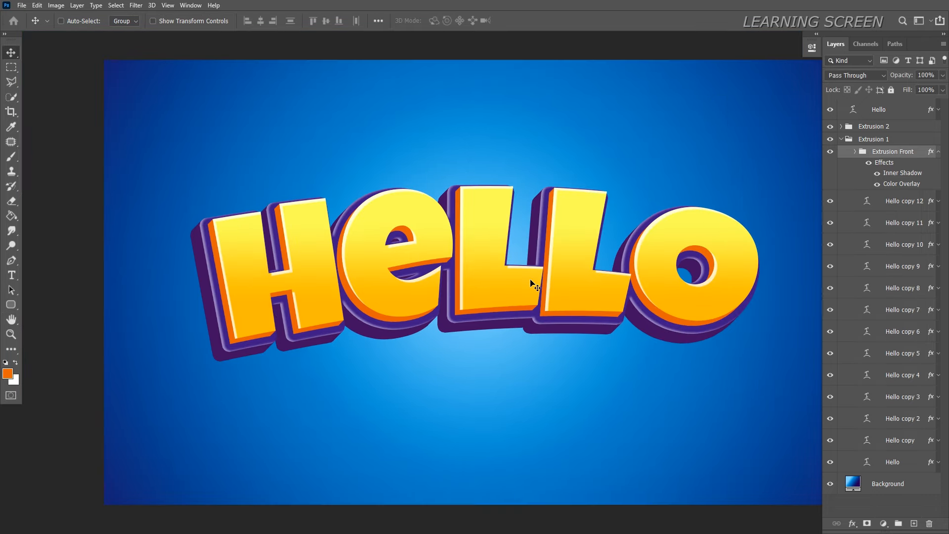
pyautogui.click(842, 139)
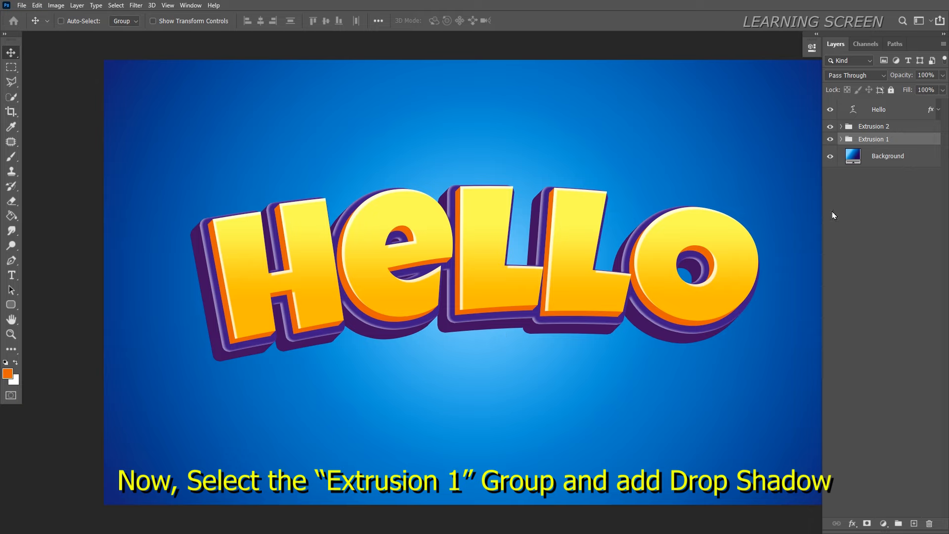
pyautogui.click(853, 523)
pyautogui.click(859, 521)
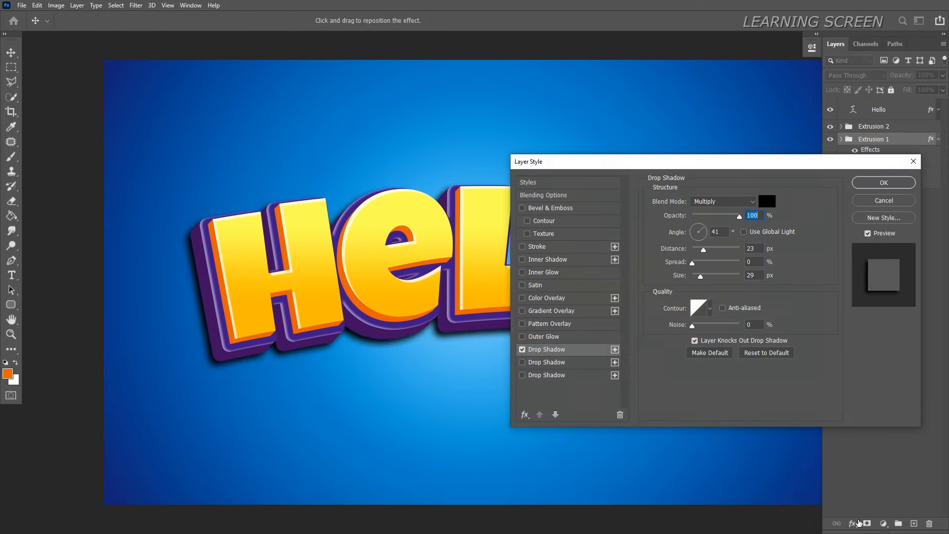
pyautogui.click(727, 217)
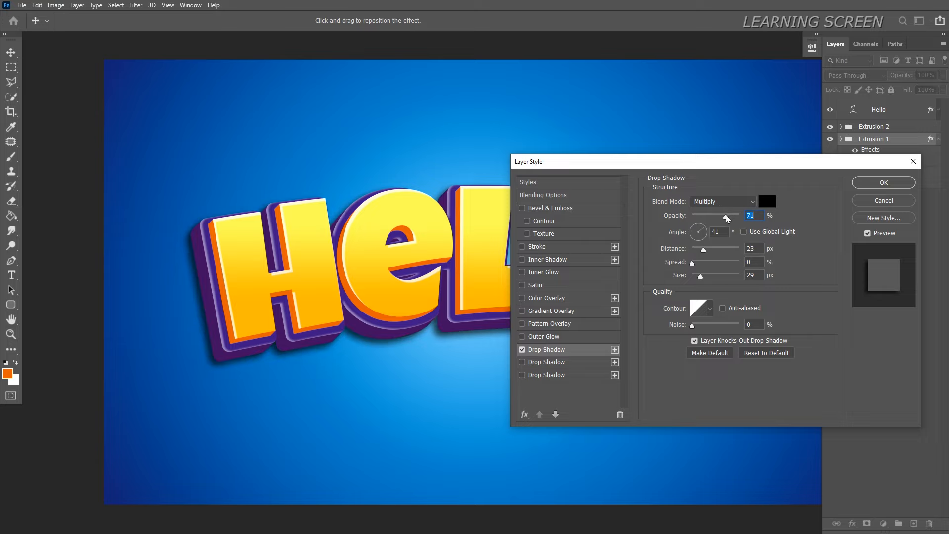
pyautogui.moveTo(703, 251); pyautogui.dragTo(702, 250)
pyautogui.click(706, 250)
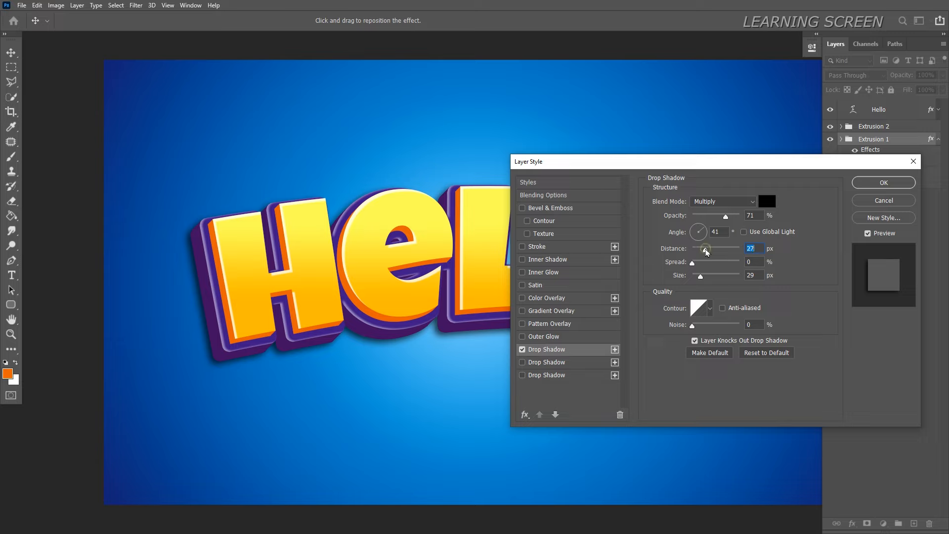
pyautogui.click(706, 276)
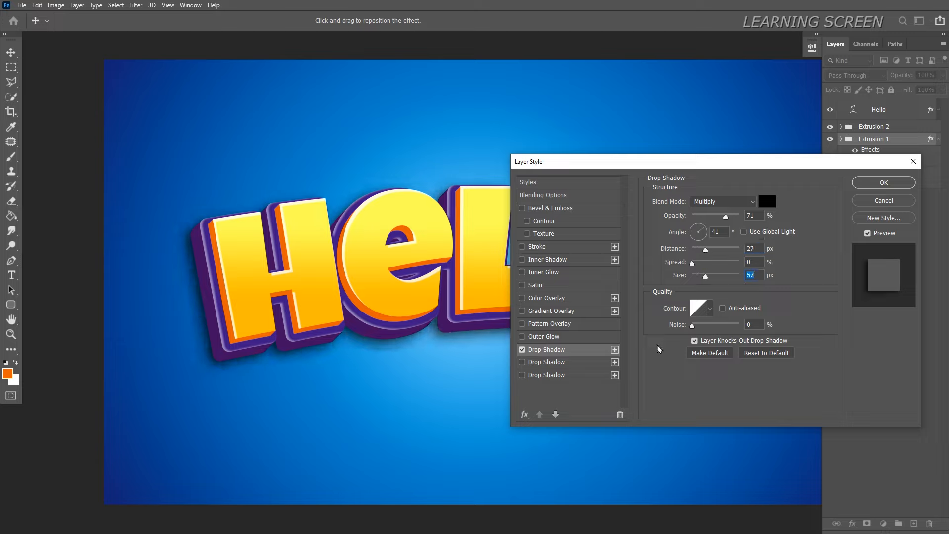
# Add a second Drop Shadow to the Extrusion 1 group with 89% opacity and 27 px size, and apply the styles
pyautogui.click(615, 350)
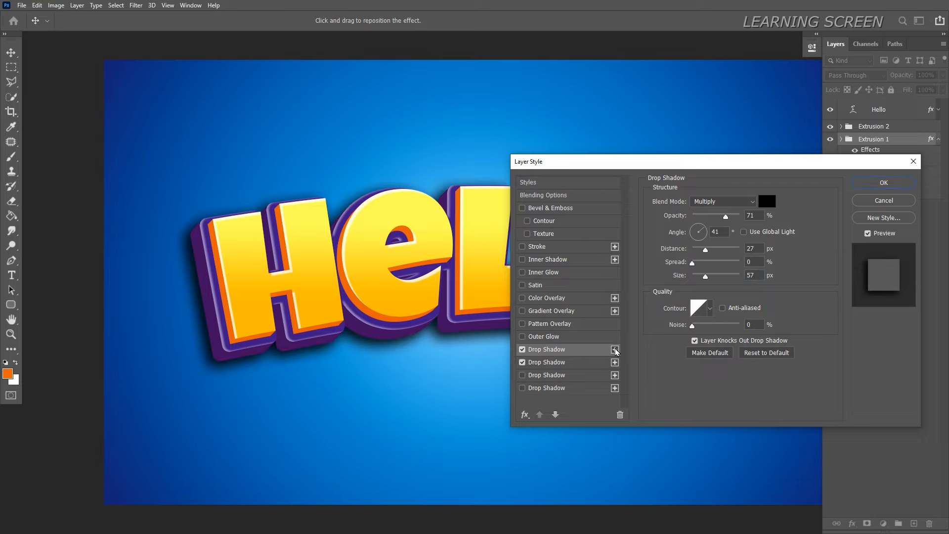
pyautogui.moveTo(726, 218); pyautogui.dragTo(736, 217)
pyautogui.click(734, 218)
pyautogui.moveTo(703, 278); pyautogui.dragTo(701, 279)
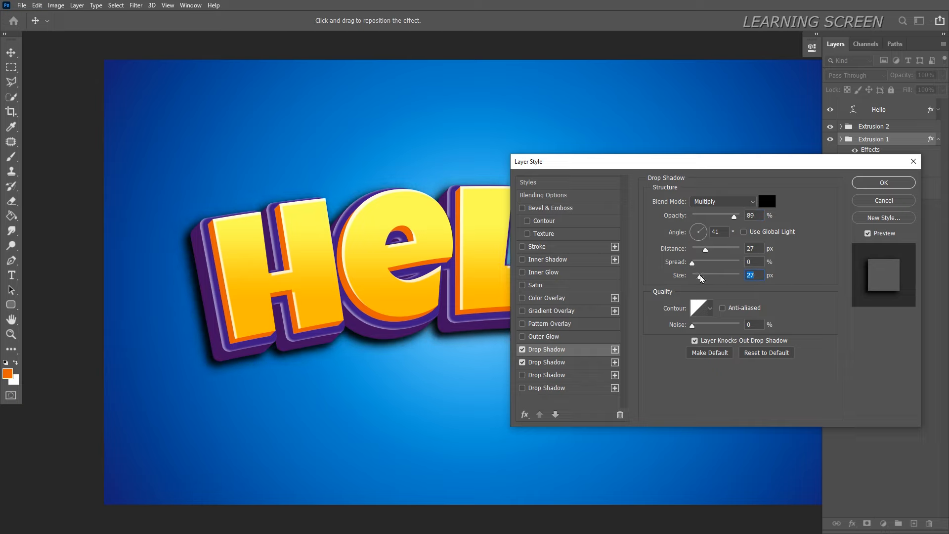
pyautogui.click(869, 184)
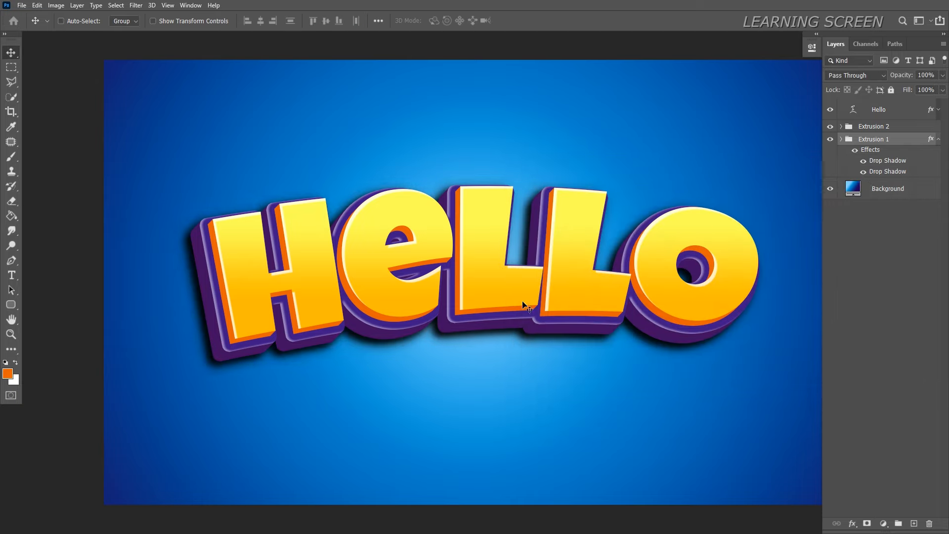
# Collapse Extrusion 1's effects list and give the Extrusion 2 group a Drop Shadow with 45% opacity, 14 px distance and 7 px size
pyautogui.click(891, 130)
pyautogui.click(938, 140)
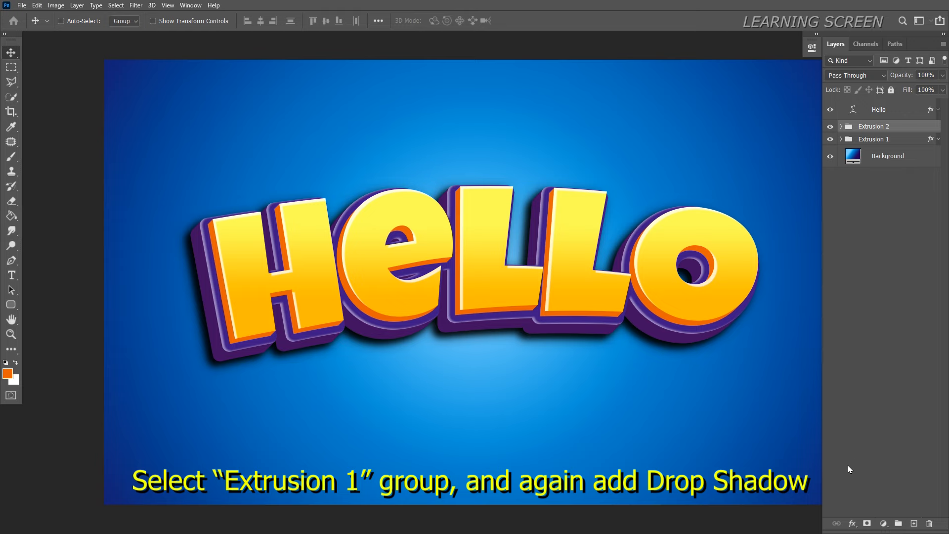
pyautogui.click(851, 522)
pyautogui.click(858, 526)
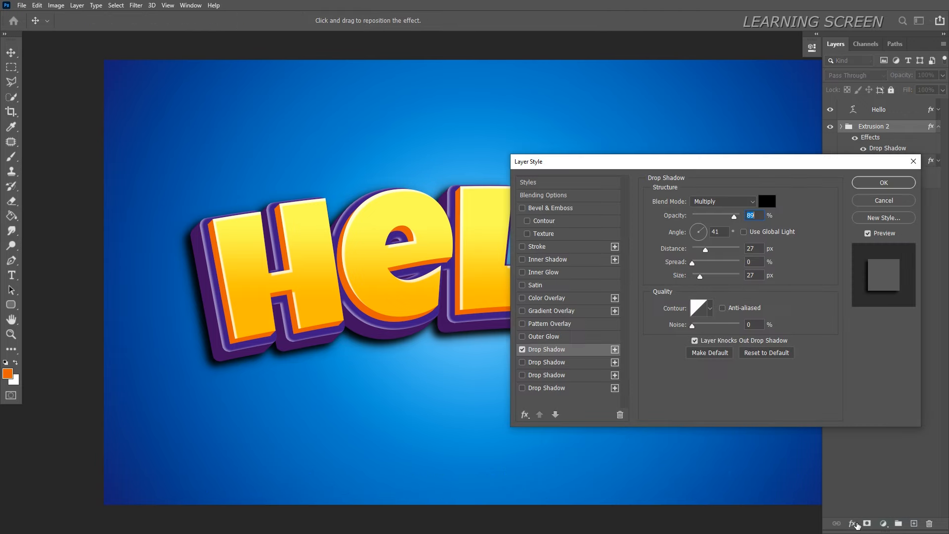
pyautogui.moveTo(715, 167); pyautogui.dragTo(787, 163)
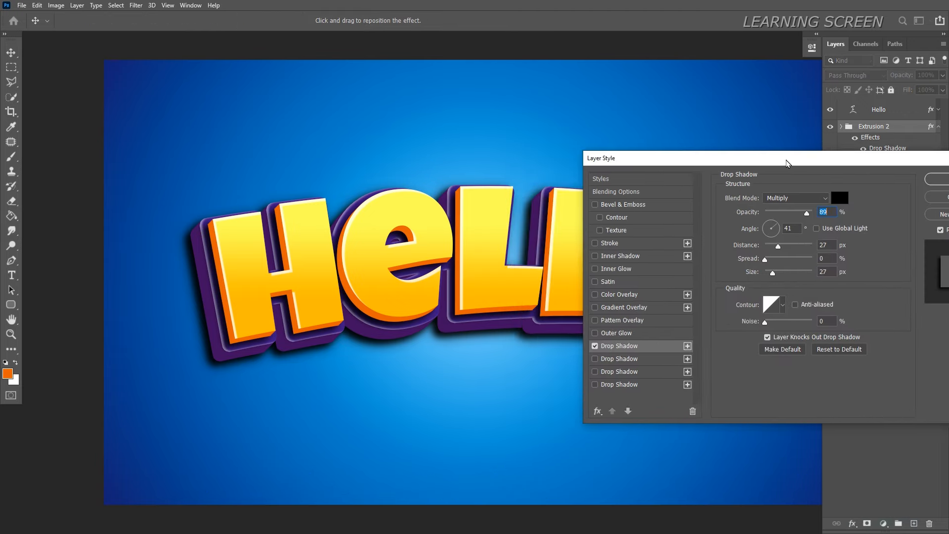
pyautogui.moveTo(807, 213); pyautogui.dragTo(803, 215)
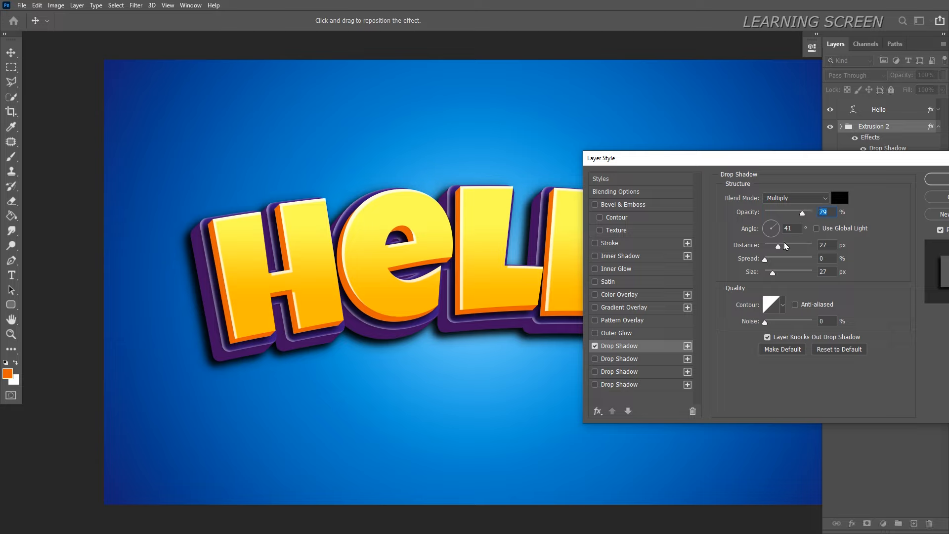
pyautogui.moveTo(770, 276); pyautogui.dragTo(770, 275)
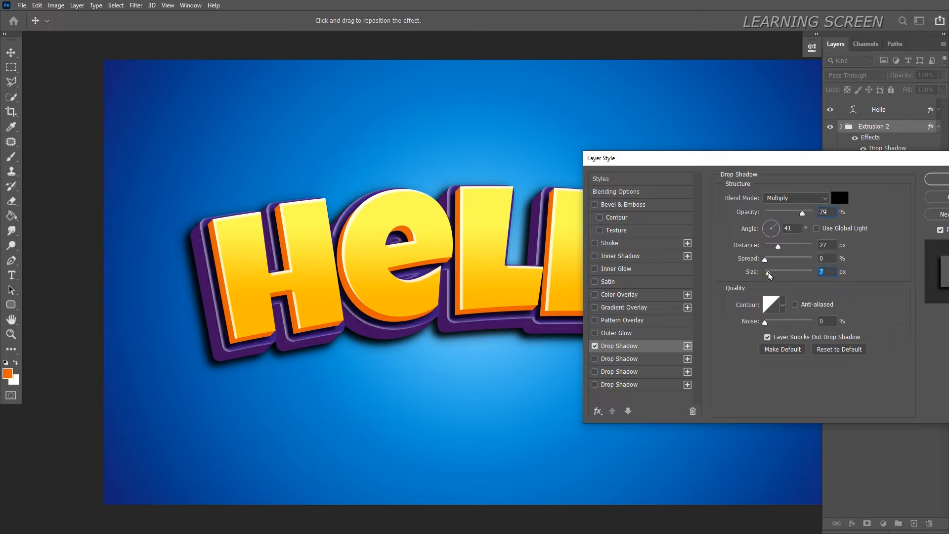
pyautogui.moveTo(777, 247); pyautogui.dragTo(771, 247)
pyautogui.moveTo(802, 214); pyautogui.dragTo(789, 215)
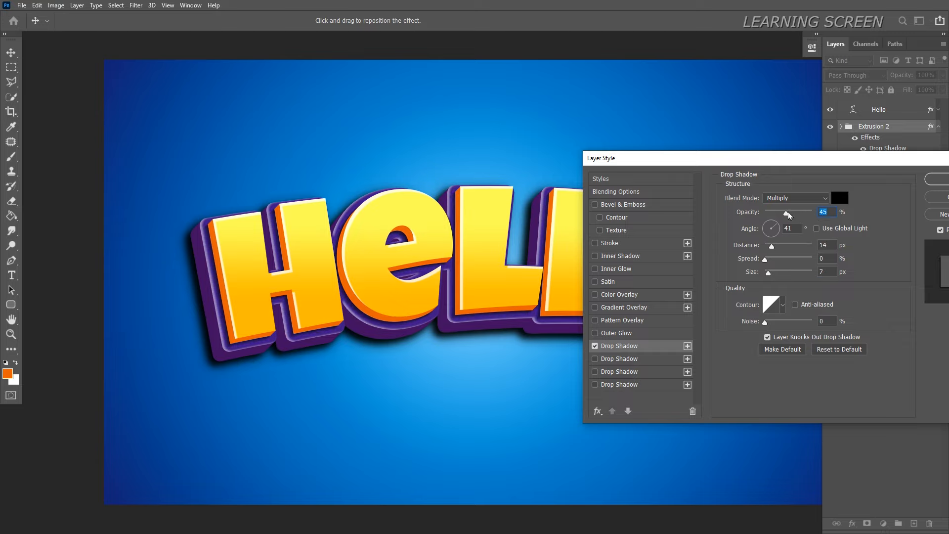
pyautogui.click(927, 183)
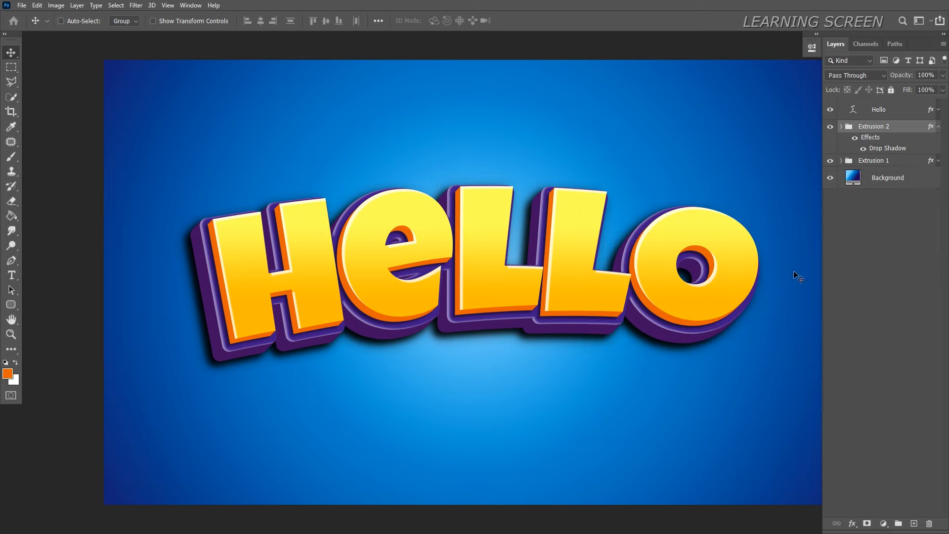